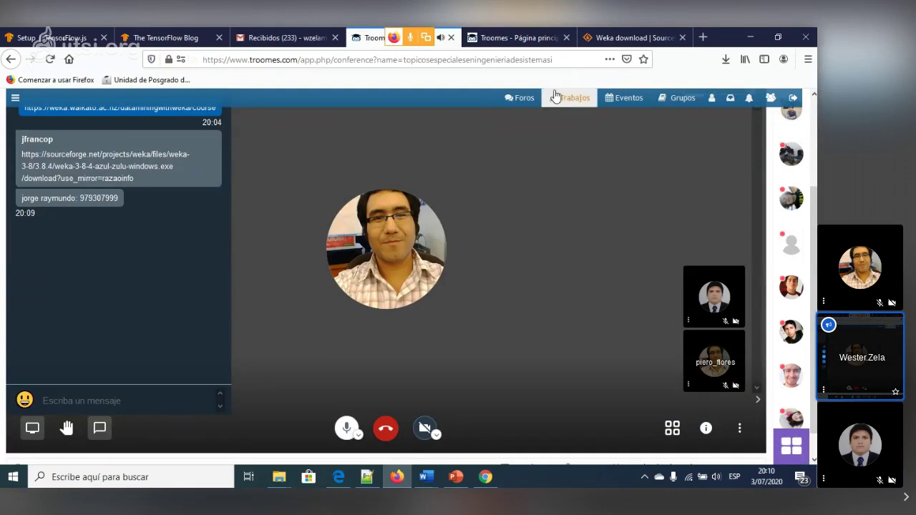
pyautogui.click(624, 38)
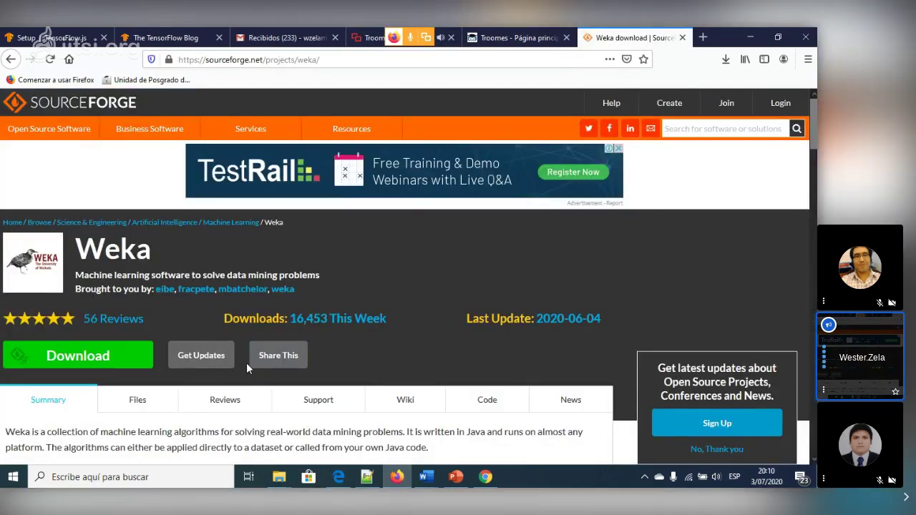
pyautogui.click(103, 478)
pyautogui.write('weka')
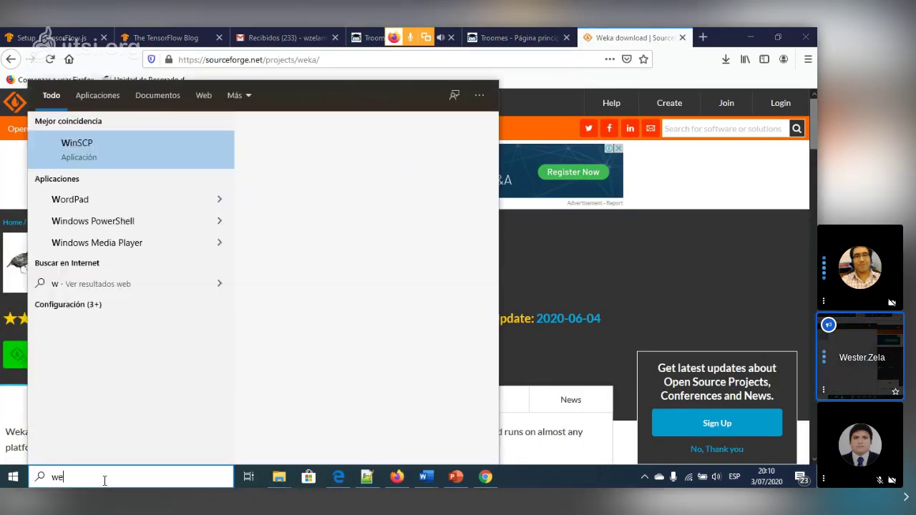
pyautogui.press('Escape')
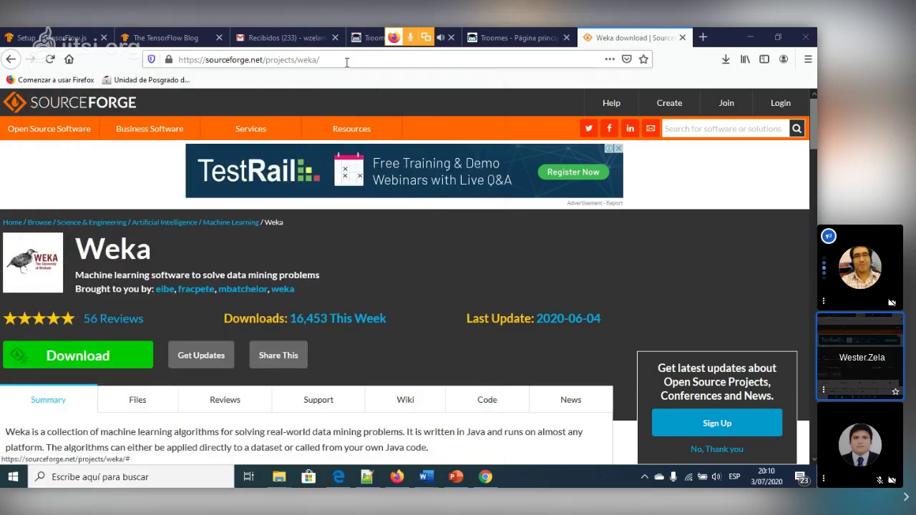
pyautogui.click(370, 38)
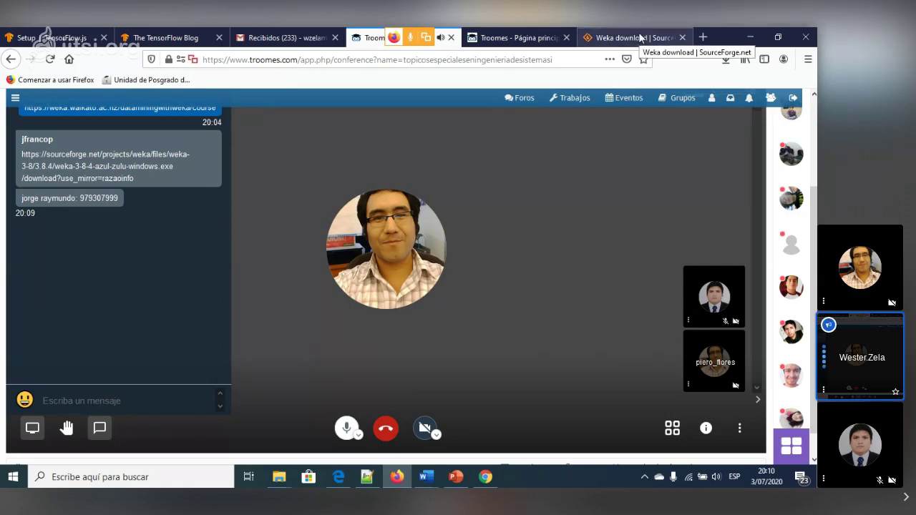
# Step: Launch Weka 3.8.4, dismiss the package manager notice and move the GUI Chooser to the middle of the desktop
pyautogui.click(177, 477)
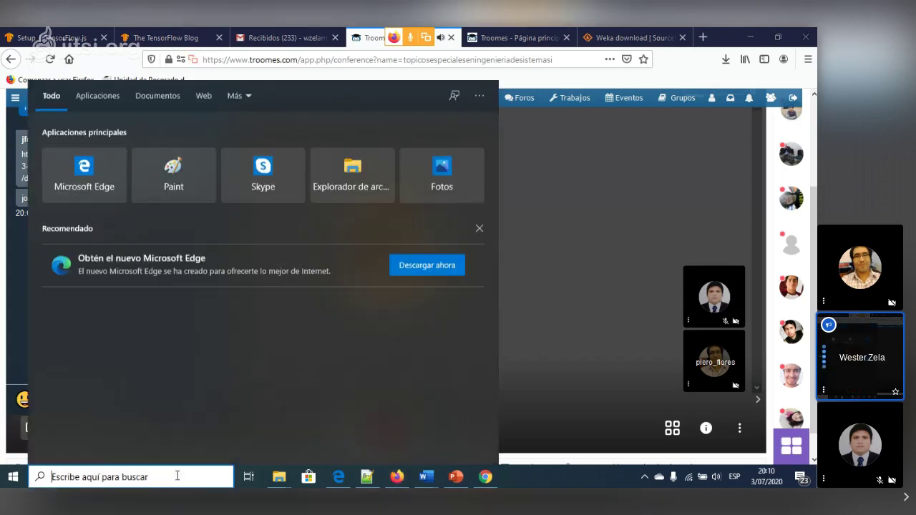
pyautogui.write('weka')
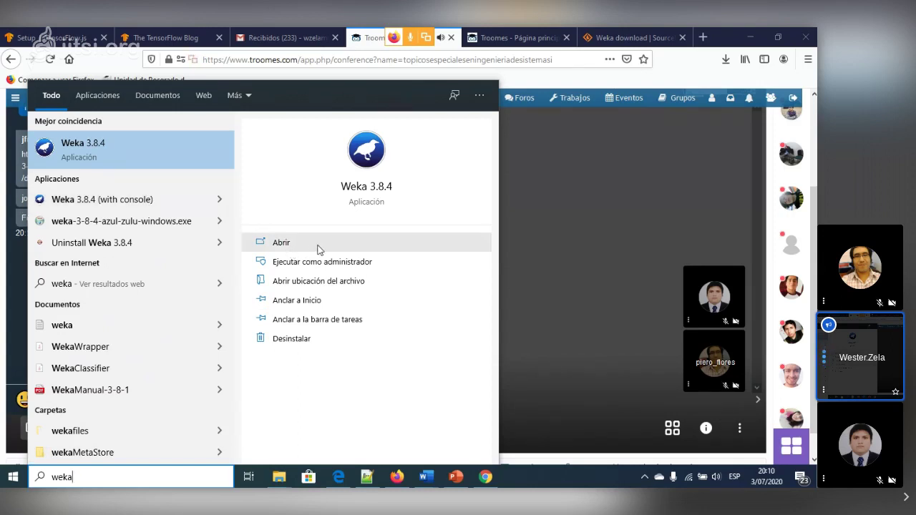
pyautogui.click(711, 199)
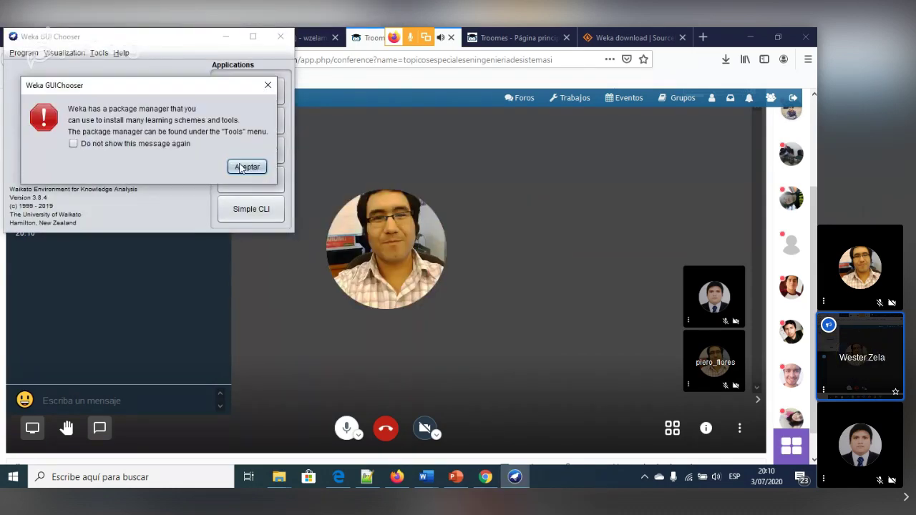
pyautogui.click(239, 167)
pyautogui.moveTo(158, 37); pyautogui.dragTo(442, 160)
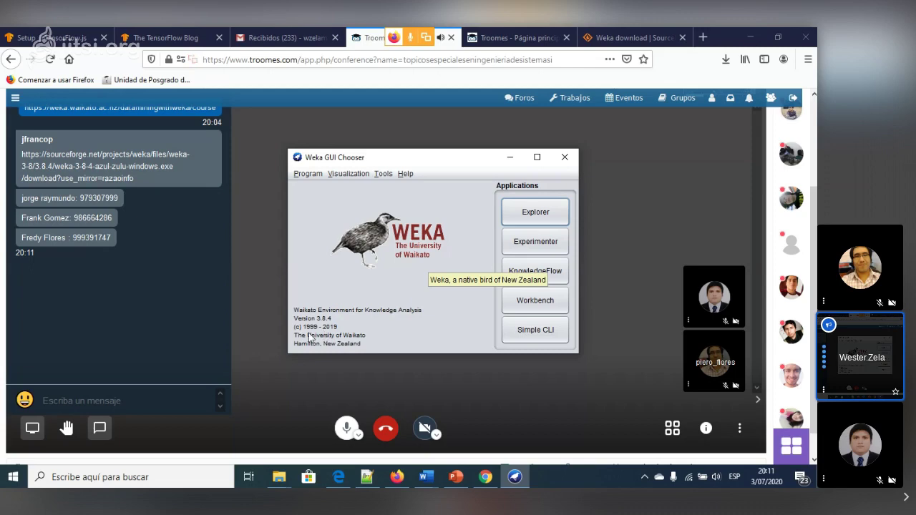
pyautogui.click(308, 180)
pyautogui.click(404, 329)
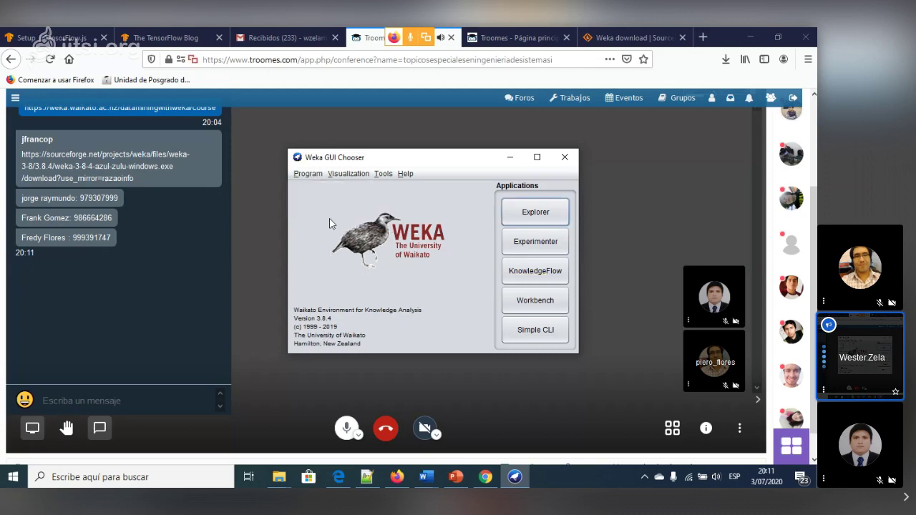
pyautogui.click(350, 174)
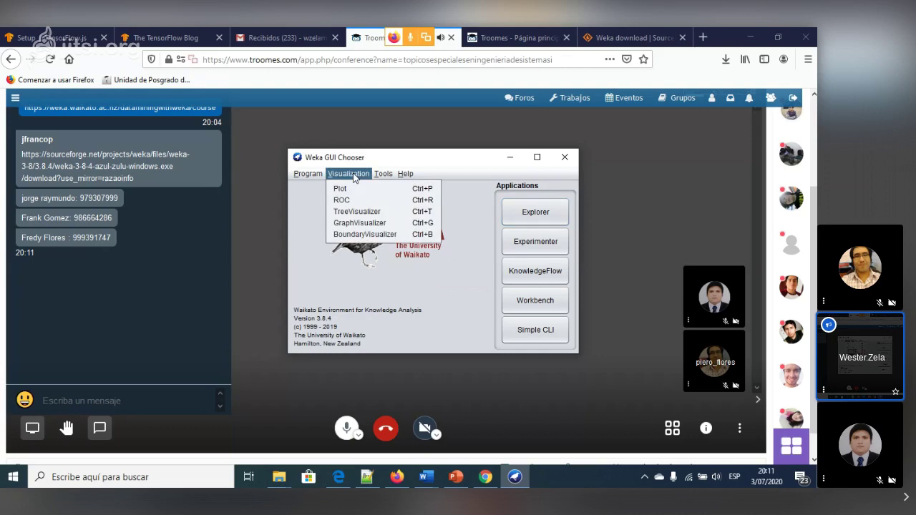
pyautogui.click(411, 307)
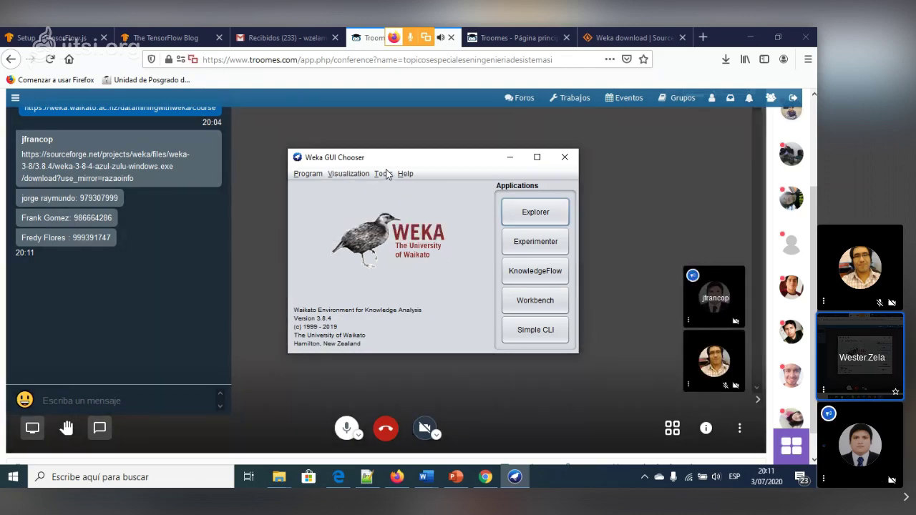
pyautogui.click(384, 174)
pyautogui.click(431, 293)
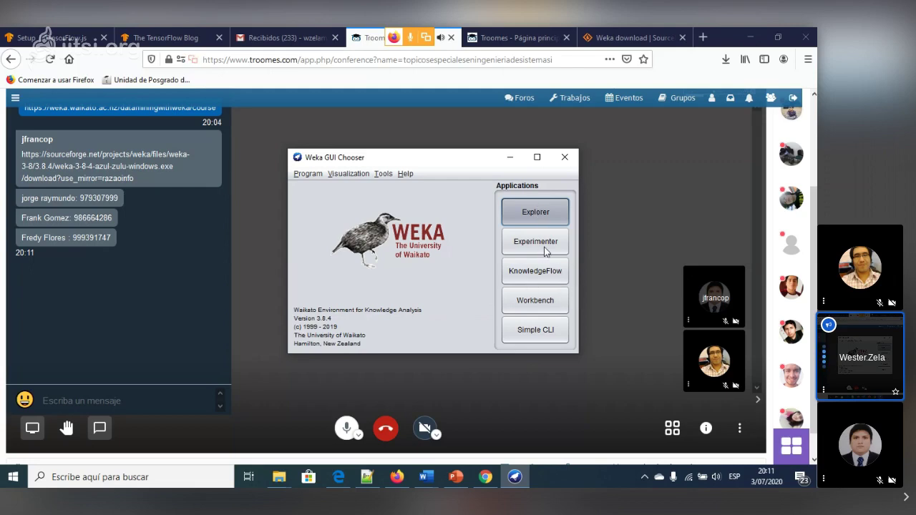
# Step: Start the Weka Explorer, reposition its window and bring up the dialog for opening a data file
pyautogui.press('Return')
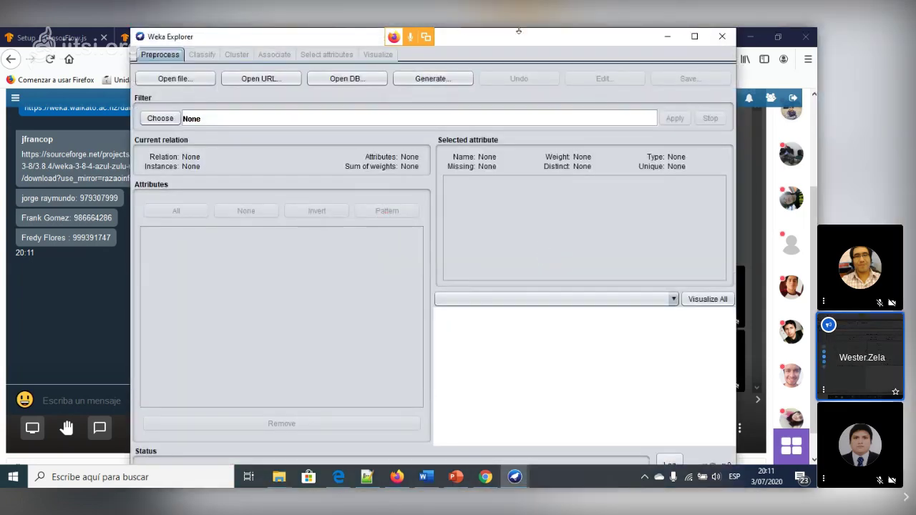
pyautogui.moveTo(518, 31); pyautogui.dragTo(549, 63)
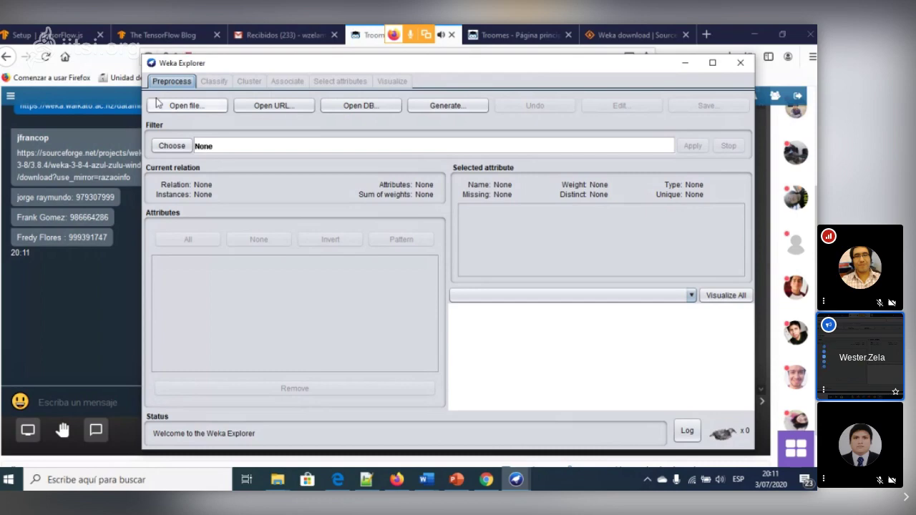
pyautogui.click(195, 109)
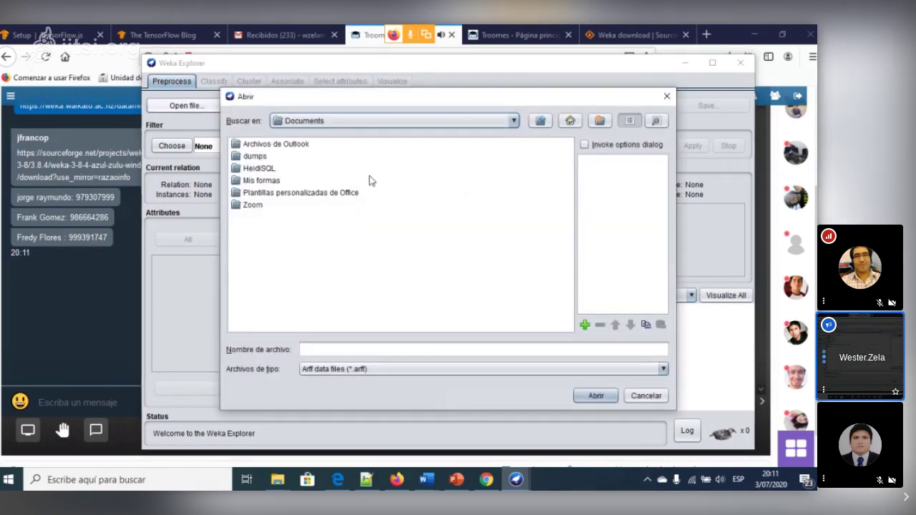
pyautogui.click(513, 121)
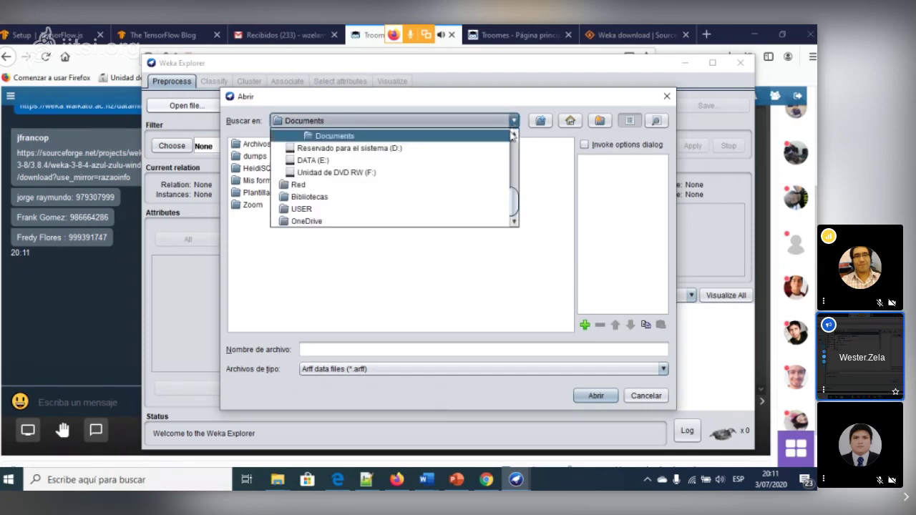
pyautogui.click(463, 281)
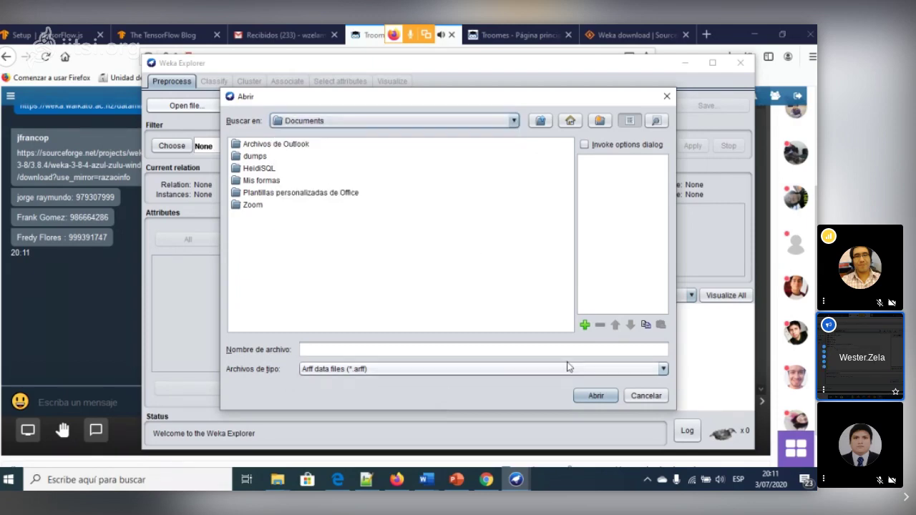
pyautogui.click(663, 368)
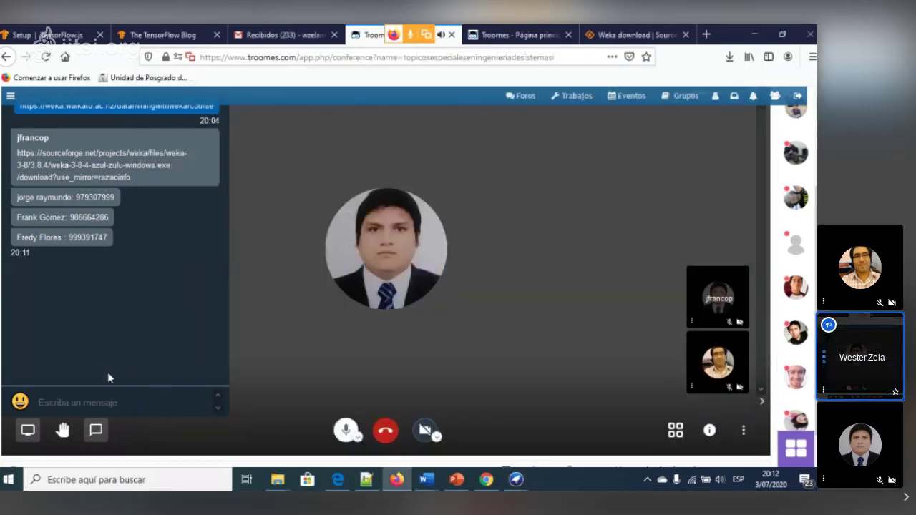
pyautogui.click(346, 430)
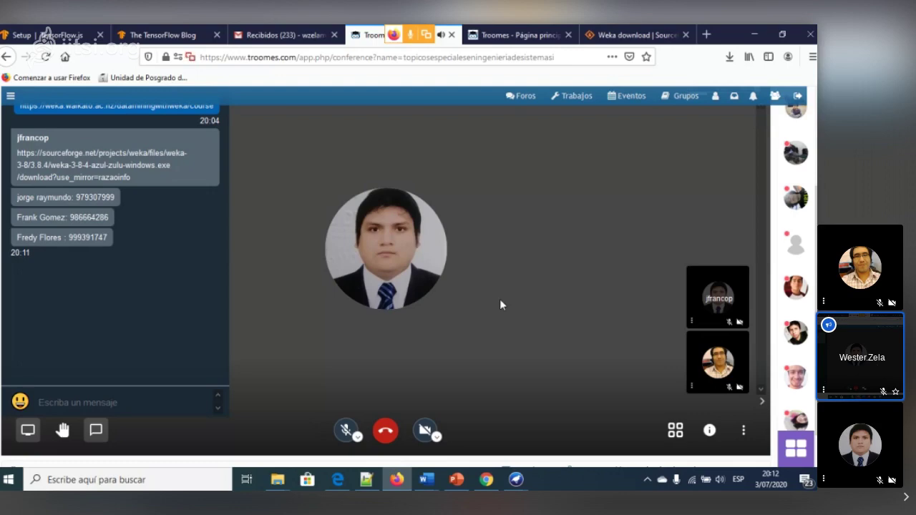
pyautogui.click(345, 430)
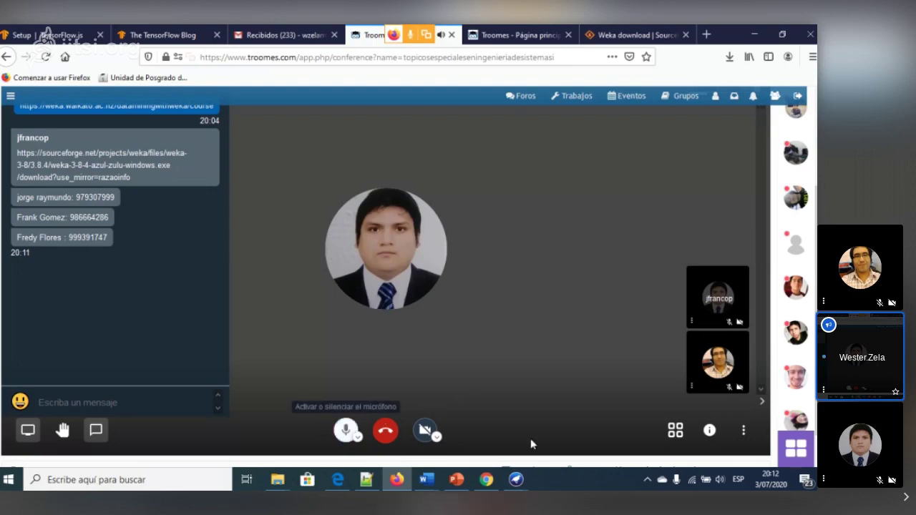
pyautogui.moveTo(516, 479)
pyautogui.click(576, 433)
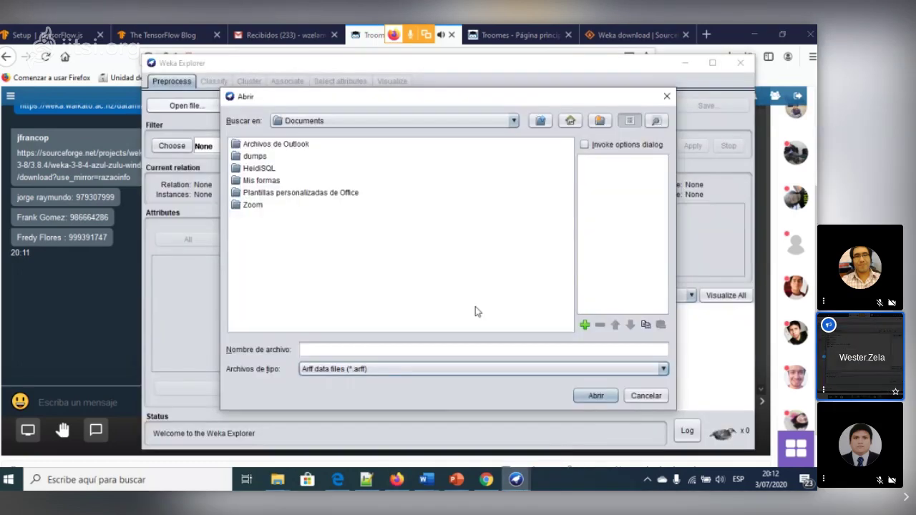
# Step: Review the data file formats that can be chosen when opening a file
pyautogui.click(662, 370)
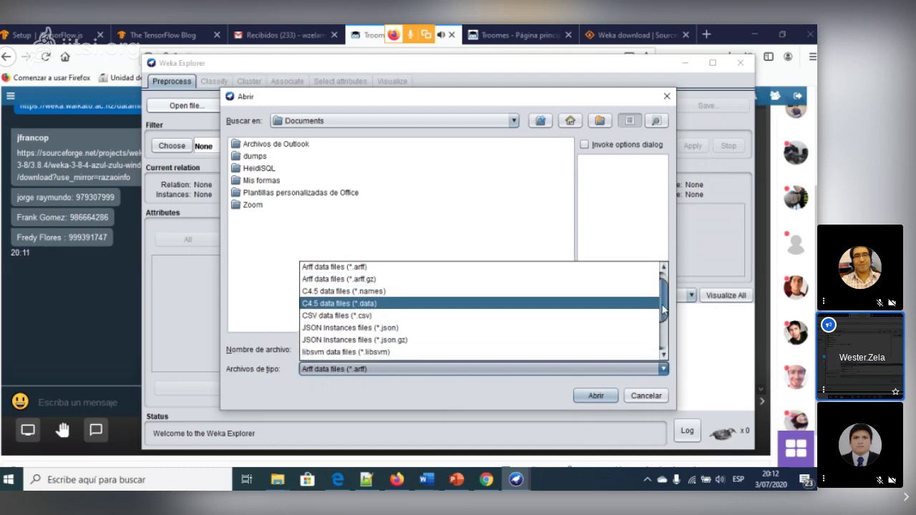
pyautogui.moveTo(664, 307)
pyautogui.mouseDown()
pyautogui.moveTo(663, 342)
pyautogui.moveTo(663, 304)
pyautogui.mouseUp()
pyautogui.click(498, 399)
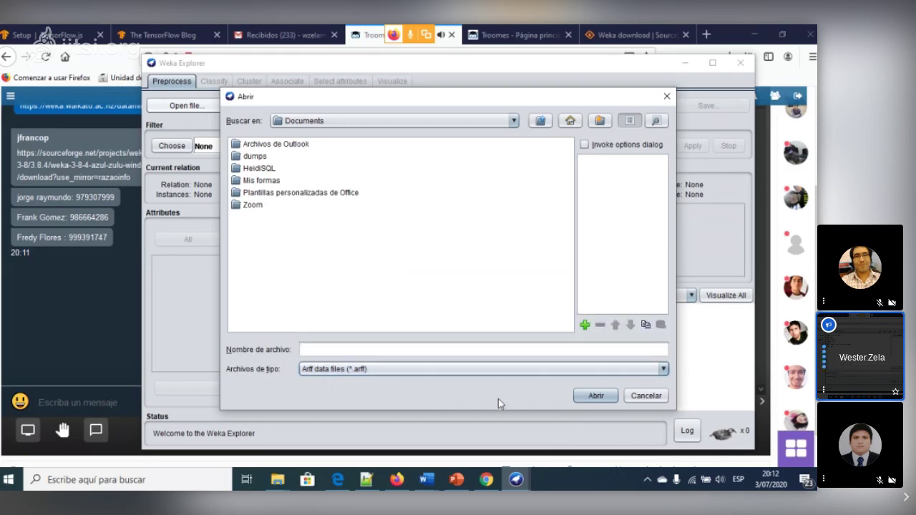
# Step: Browse from Este equipo through Disco local (C:) to the Program Files folder
pyautogui.click(514, 121)
pyautogui.scroll(2, 515, 190)
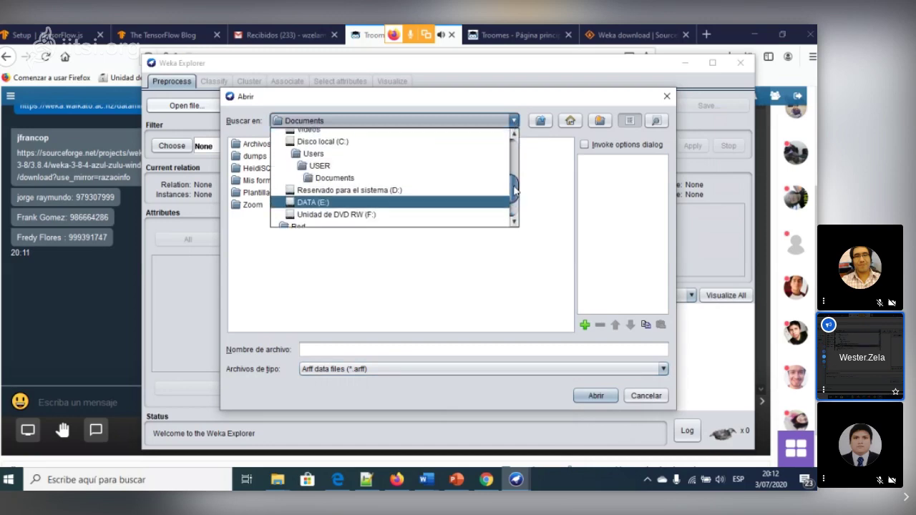
pyautogui.moveTo(514, 189); pyautogui.dragTo(513, 150)
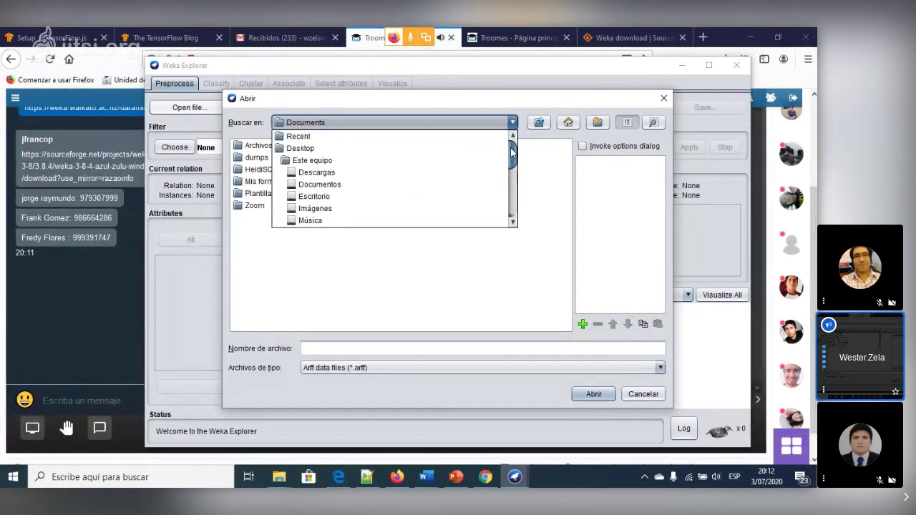
pyautogui.click(312, 162)
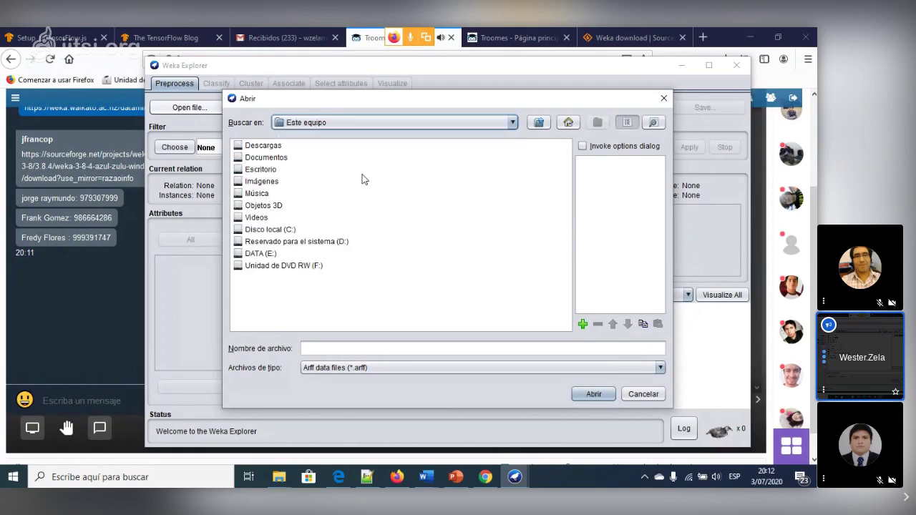
pyautogui.doubleClick(280, 231)
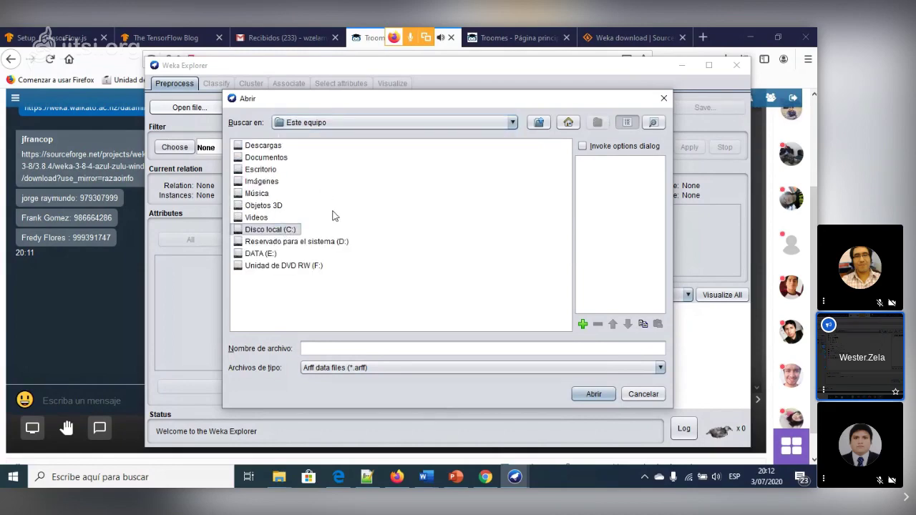
pyautogui.click(281, 159)
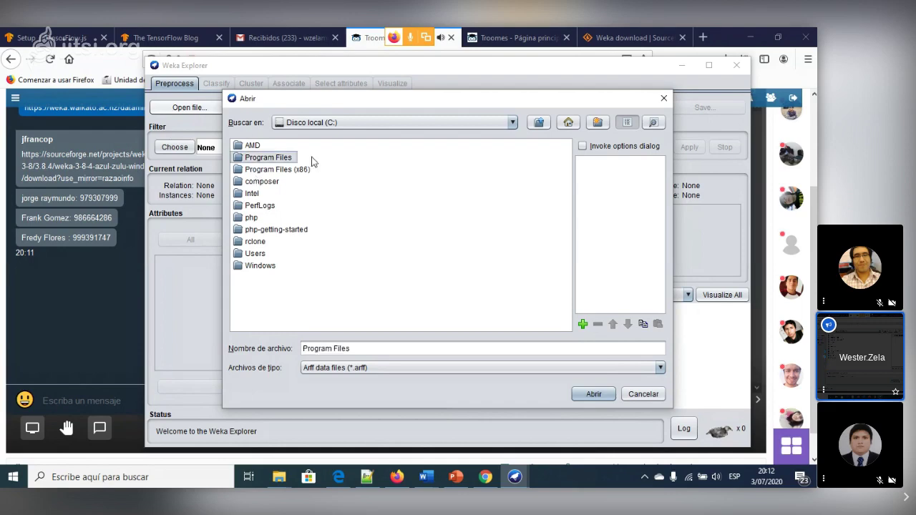
pyautogui.doubleClick(311, 160)
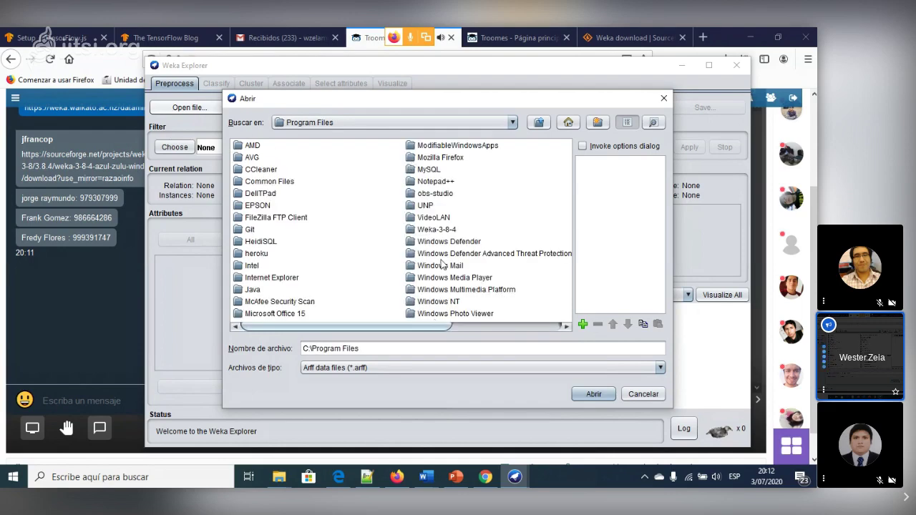
# Step: Load the iris.arff dataset from the data folder inside Weka-3-8-4
pyautogui.click(438, 229)
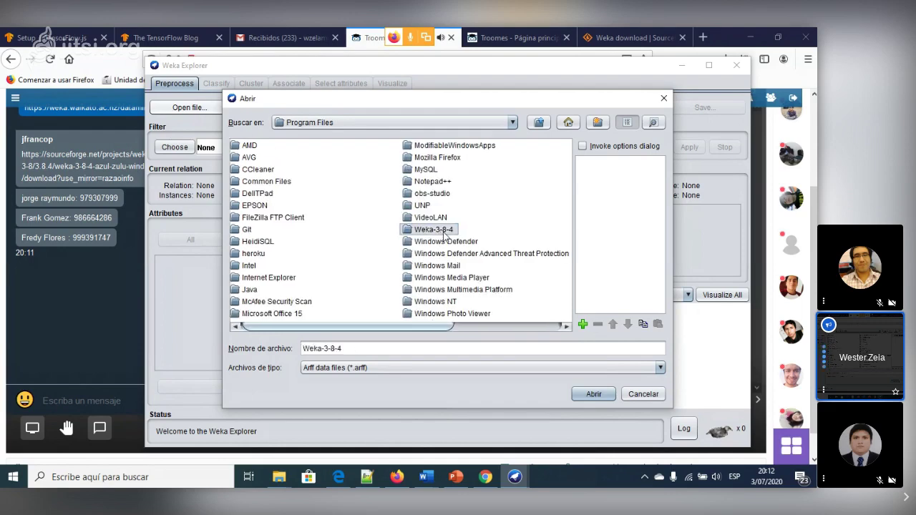
pyautogui.doubleClick(443, 231)
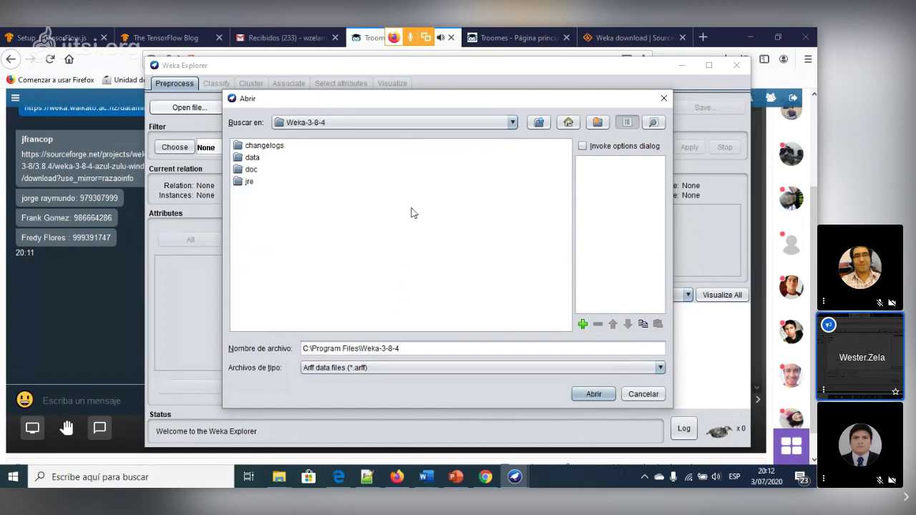
pyautogui.doubleClick(250, 157)
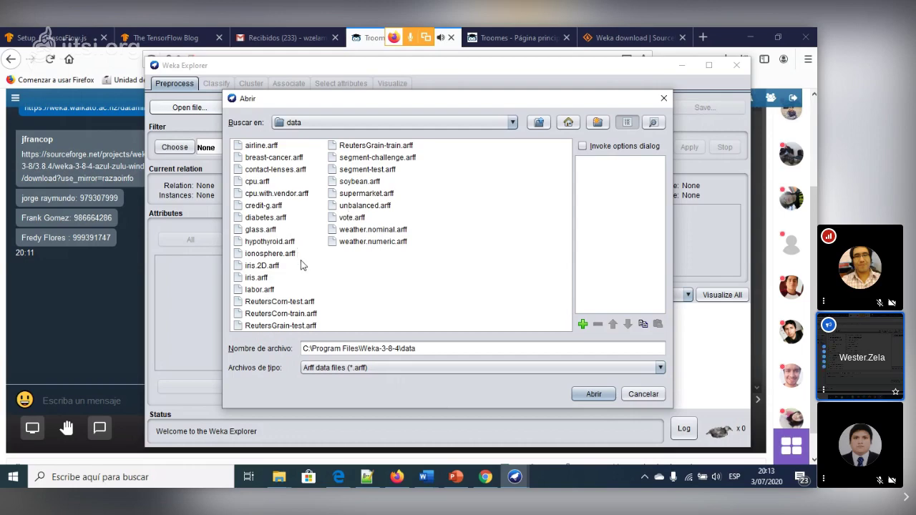
pyautogui.click(265, 282)
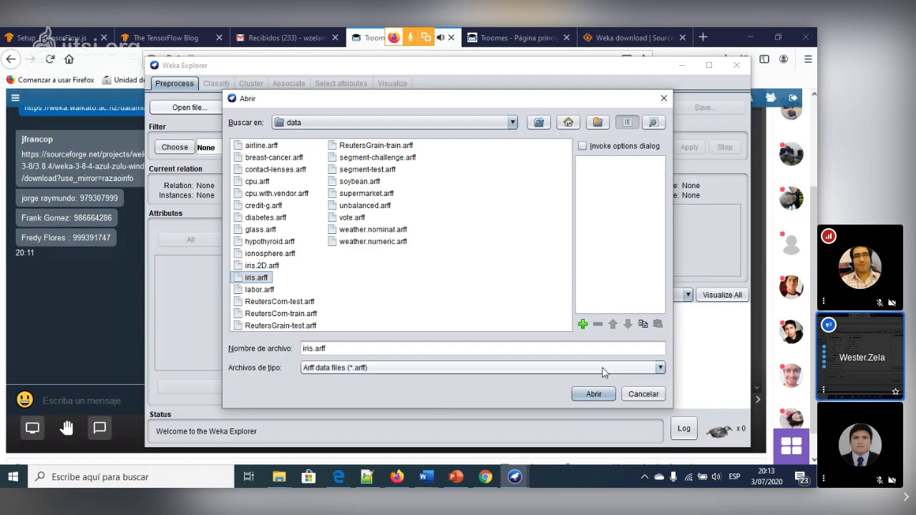
pyautogui.click(592, 395)
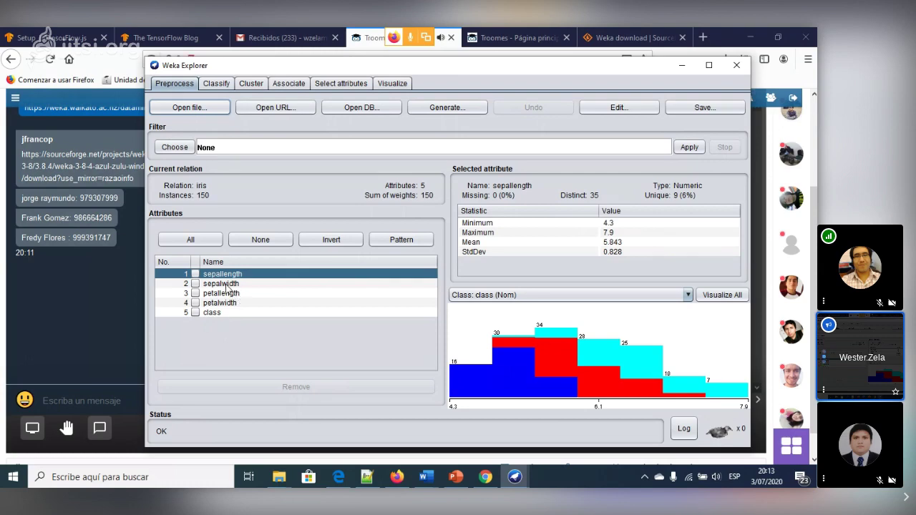
# Step: Look at the options for loading data from a URL and from a database, closing each without loading anything
pyautogui.click(286, 108)
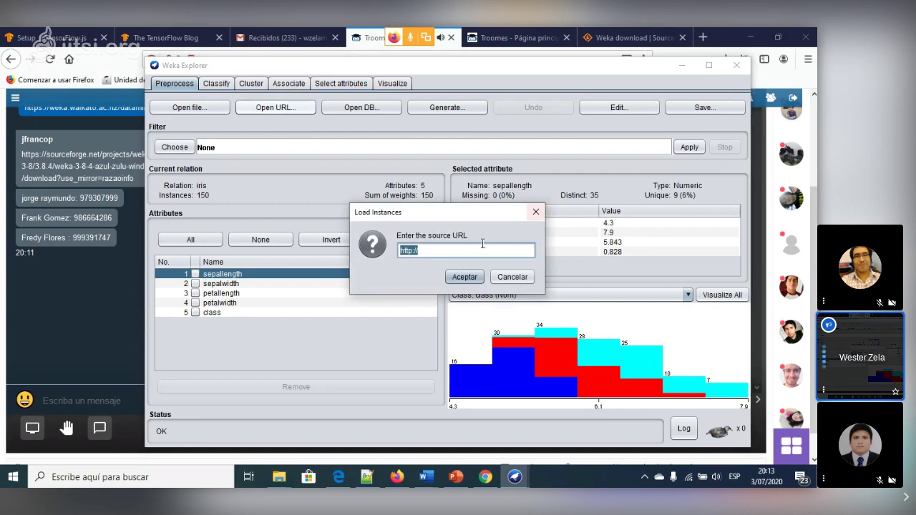
pyautogui.click(535, 213)
pyautogui.click(360, 109)
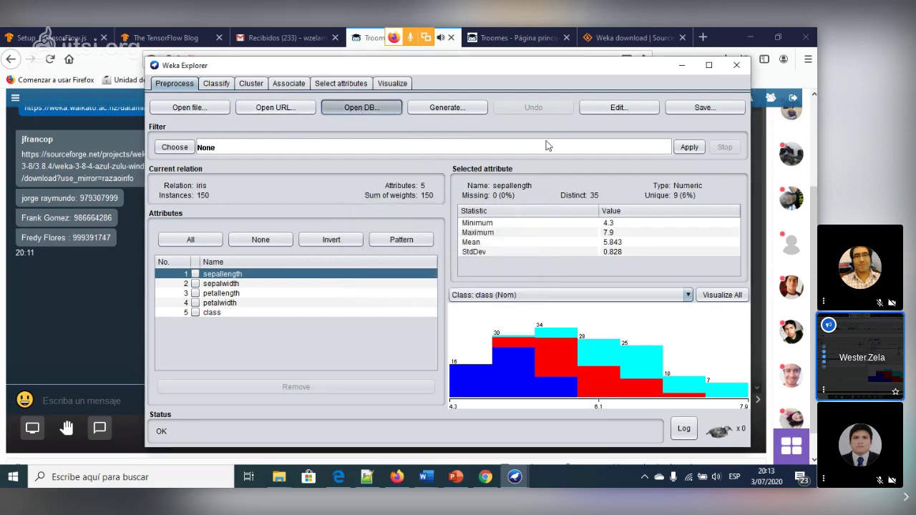
pyautogui.click(664, 60)
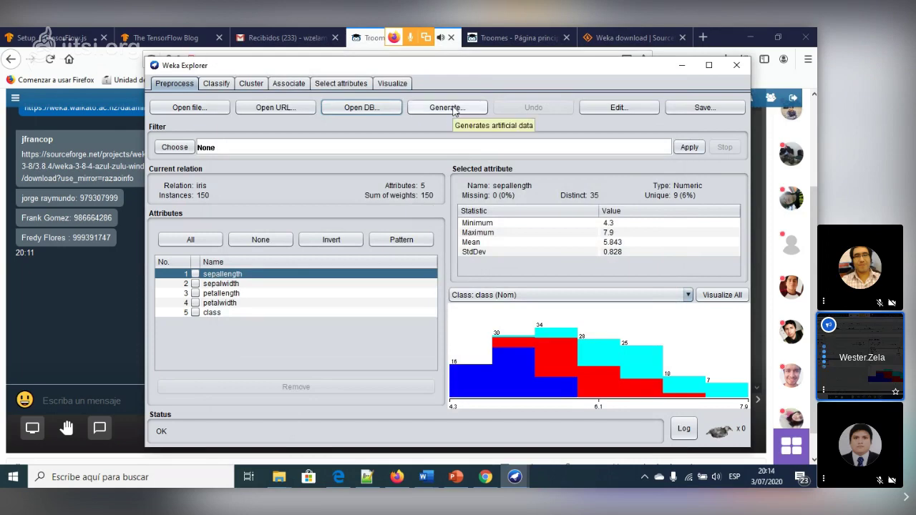
# Step: Inspect the iris instances in the data viewer, checking cells in the sepallength, petalwidth and class columns, and close it without edits
pyautogui.click(621, 108)
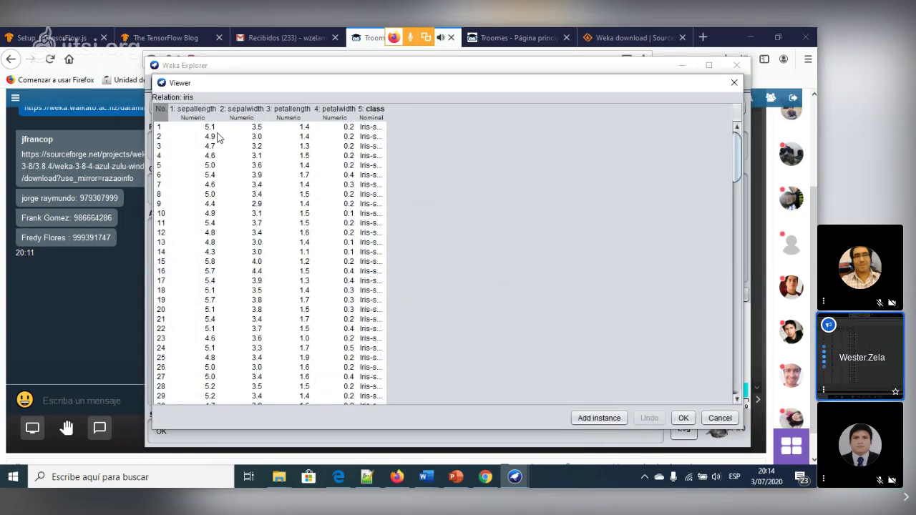
pyautogui.click(219, 137)
pyautogui.click(214, 147)
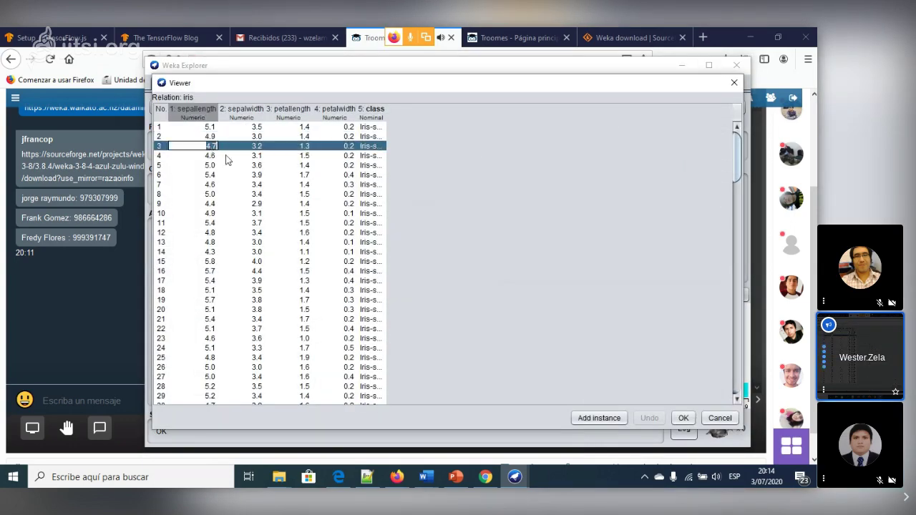
pyautogui.click(365, 156)
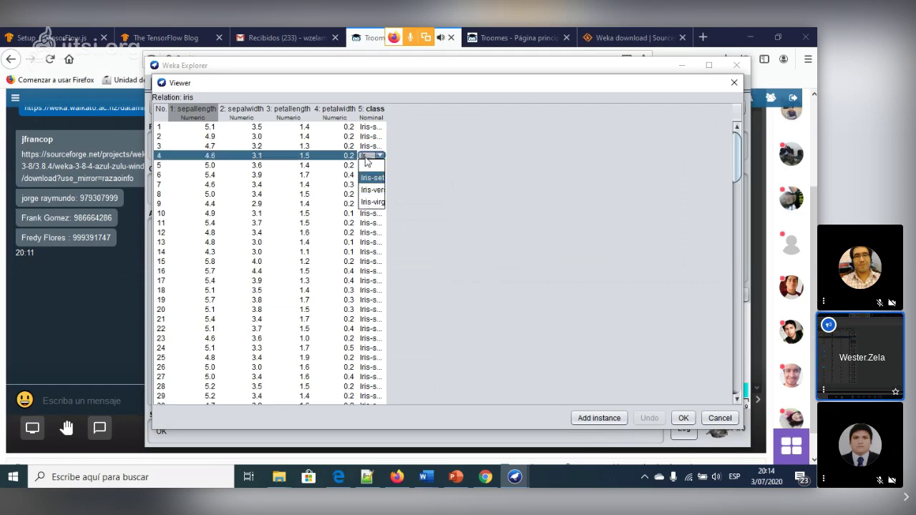
pyautogui.click(347, 175)
pyautogui.click(344, 222)
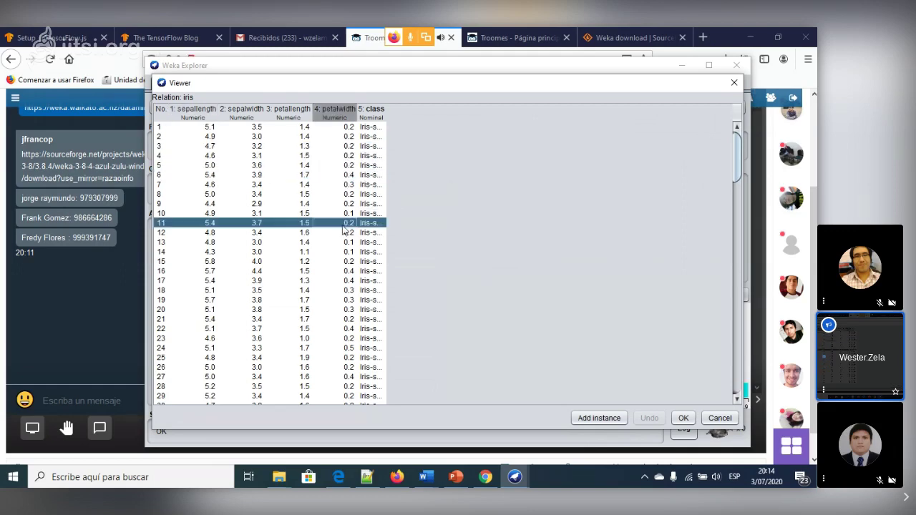
pyautogui.click(344, 252)
pyautogui.click(348, 282)
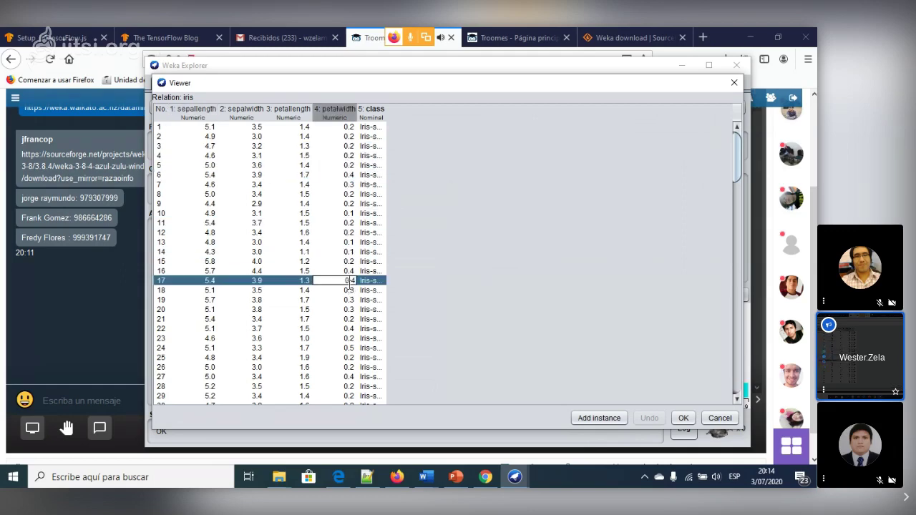
pyautogui.click(351, 320)
pyautogui.click(734, 83)
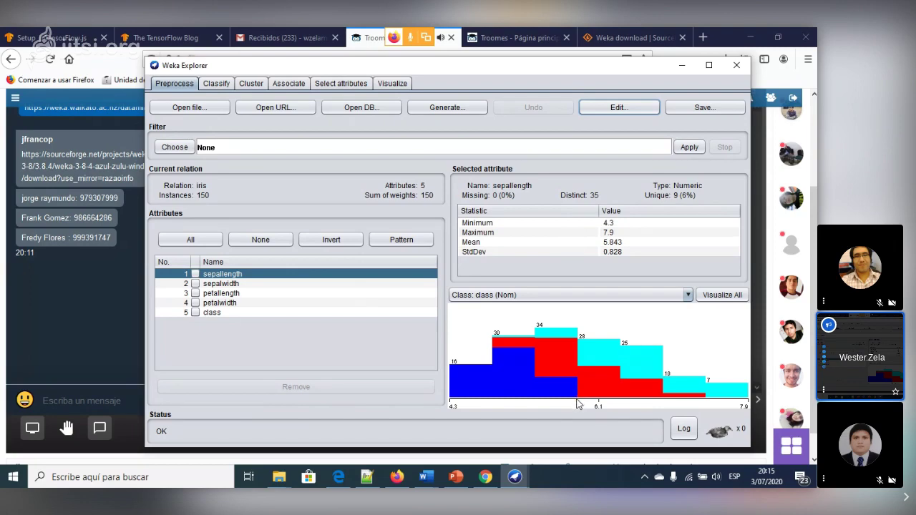
# Step: Review the statistics and class-coloured histograms of the sepalwidth, petallength, petalwidth and class attributes
pyautogui.moveTo(576, 401)
pyautogui.click(233, 285)
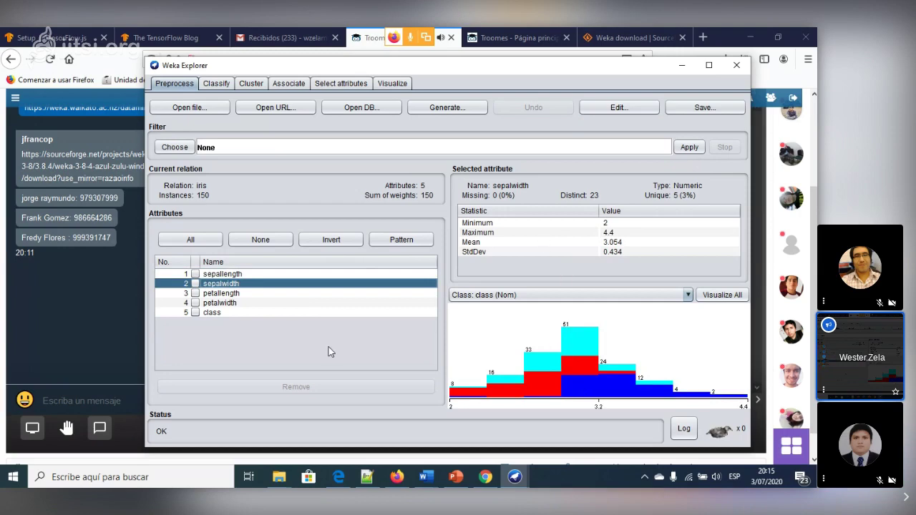
pyautogui.click(232, 294)
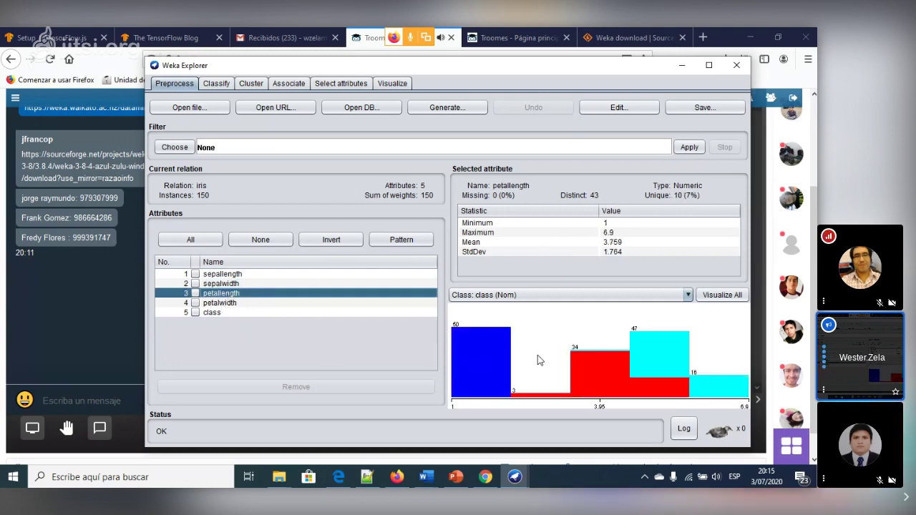
pyautogui.click(229, 302)
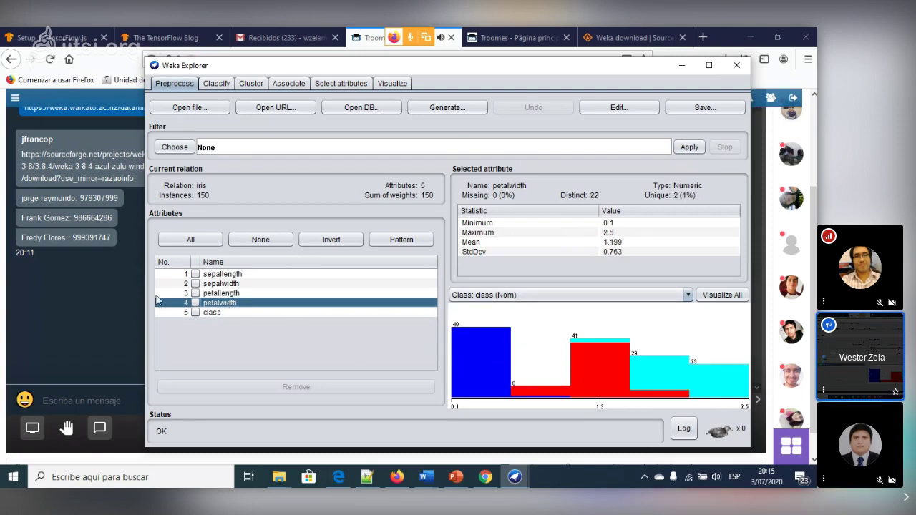
pyautogui.click(219, 313)
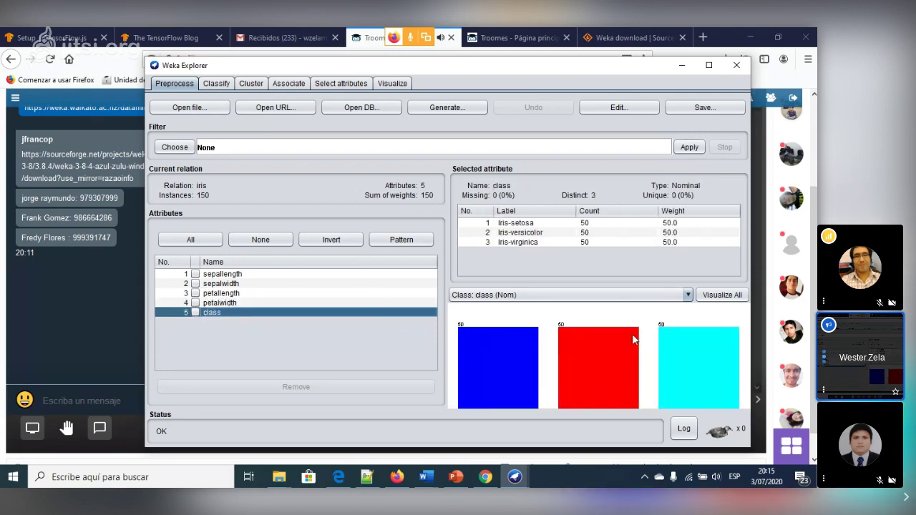
# Step: Maximize the Explorer window and examine the bar chart of the class attribute
pyautogui.click(709, 65)
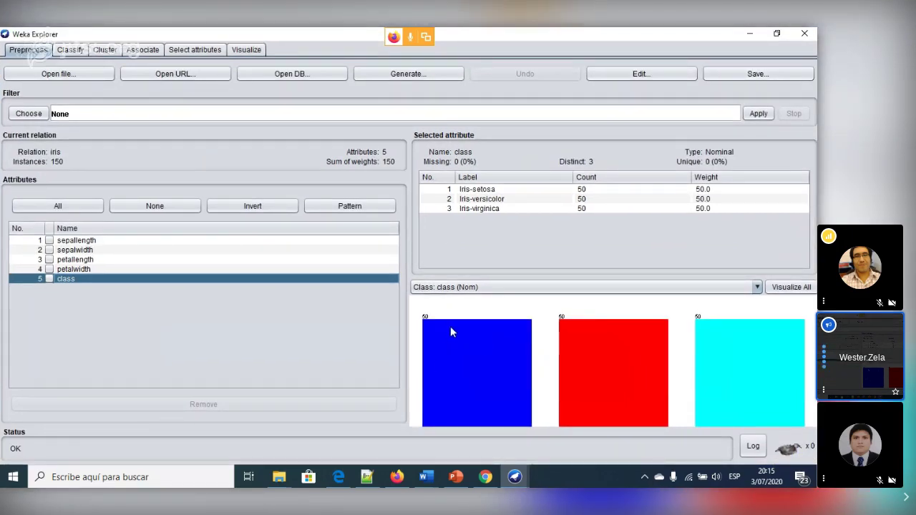
pyautogui.moveTo(450, 328)
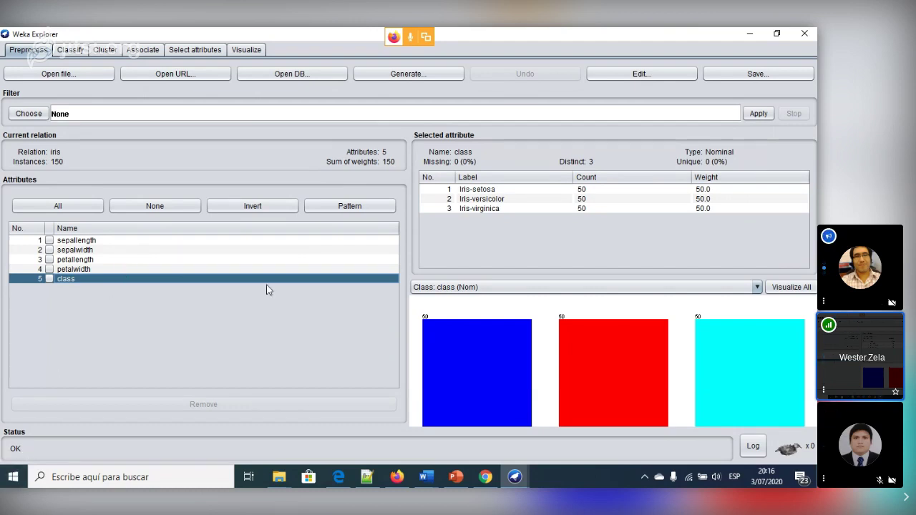
pyautogui.moveTo(572, 409)
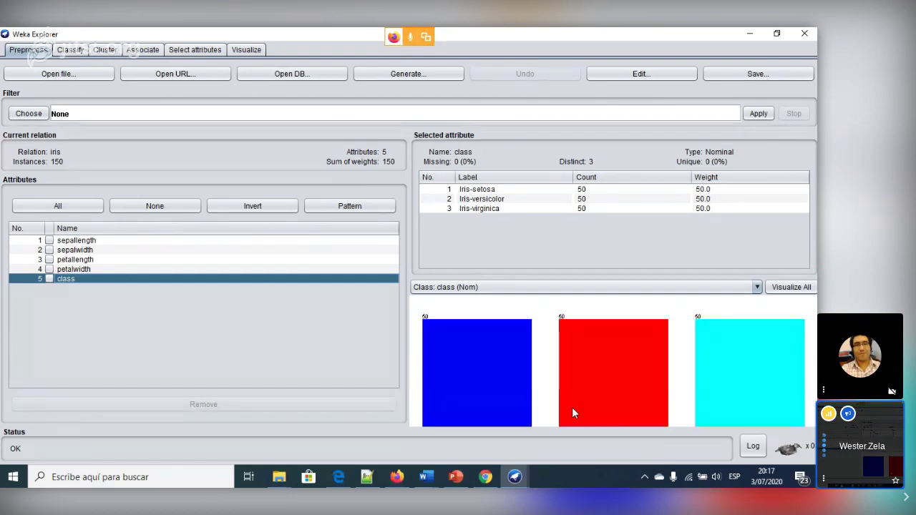
# Step: Search Windows for weka to show how the program is found, and return to the Explorer
pyautogui.click(158, 480)
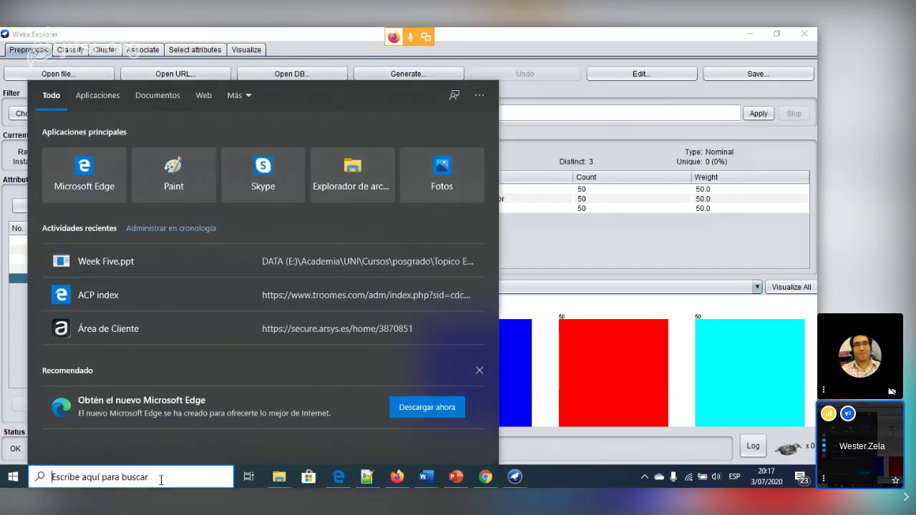
pyautogui.write('weka')
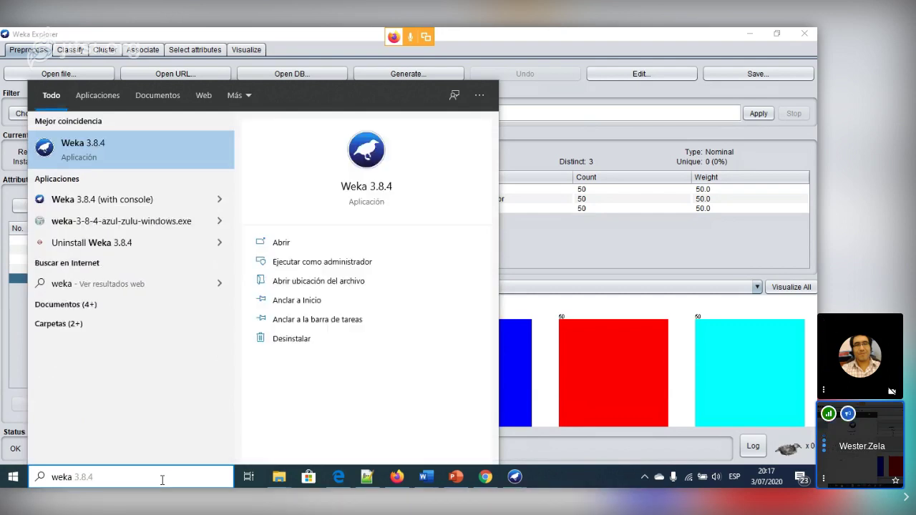
pyautogui.click(636, 236)
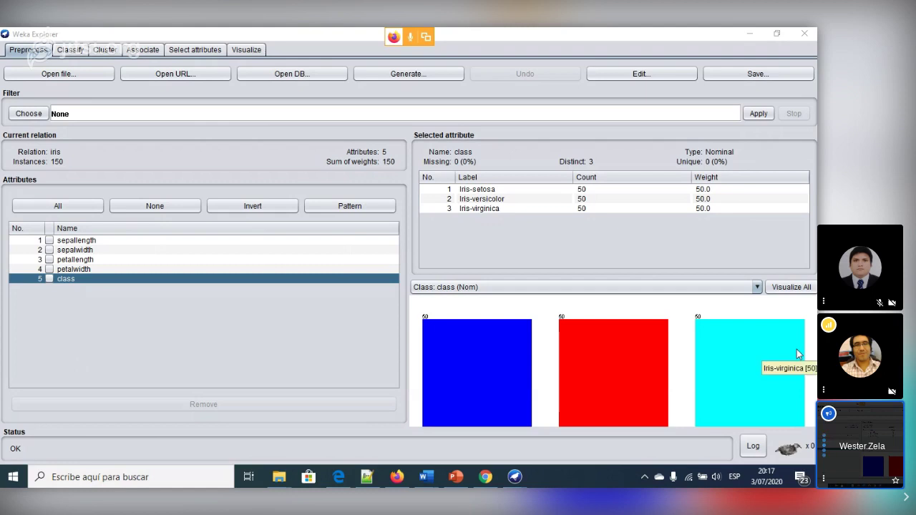
# Step: Remove the sepallength attribute from the iris dataset
pyautogui.click(50, 240)
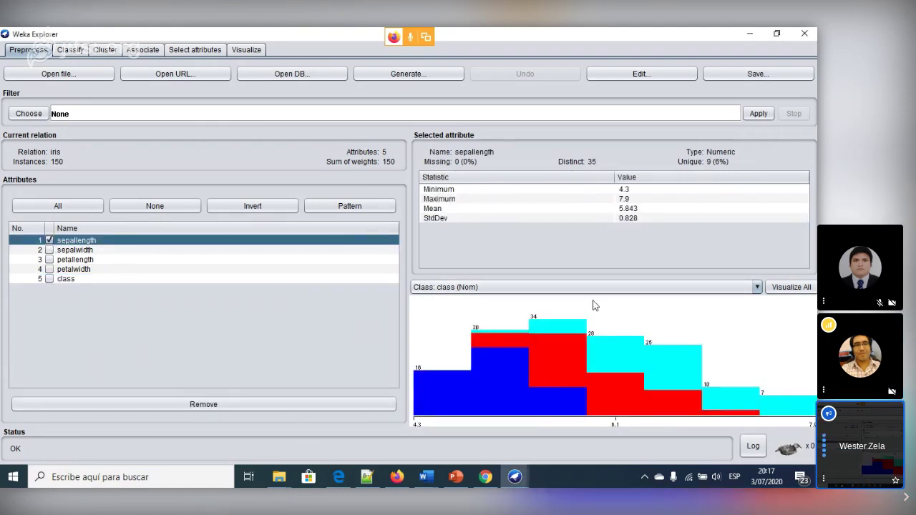
pyautogui.moveTo(589, 305)
pyautogui.click(228, 408)
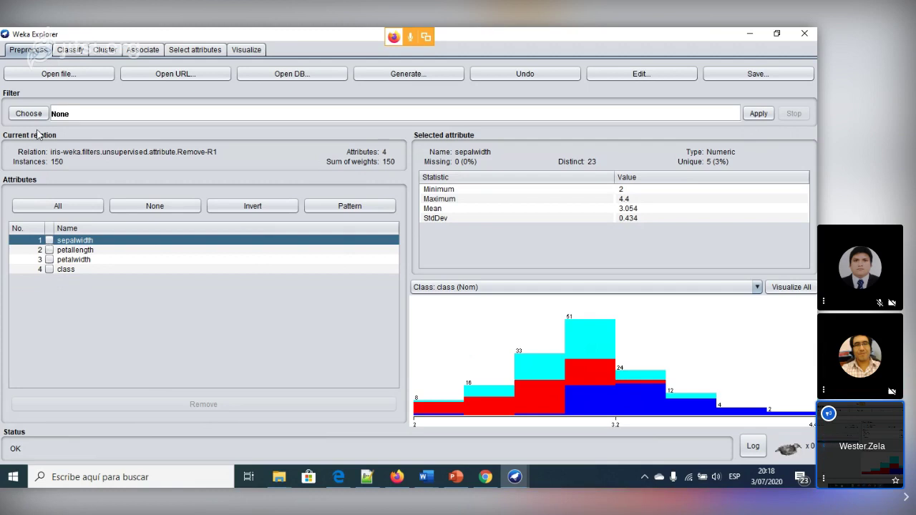
# Step: Reload the iris.arff dataset from the data folder
pyautogui.click(72, 75)
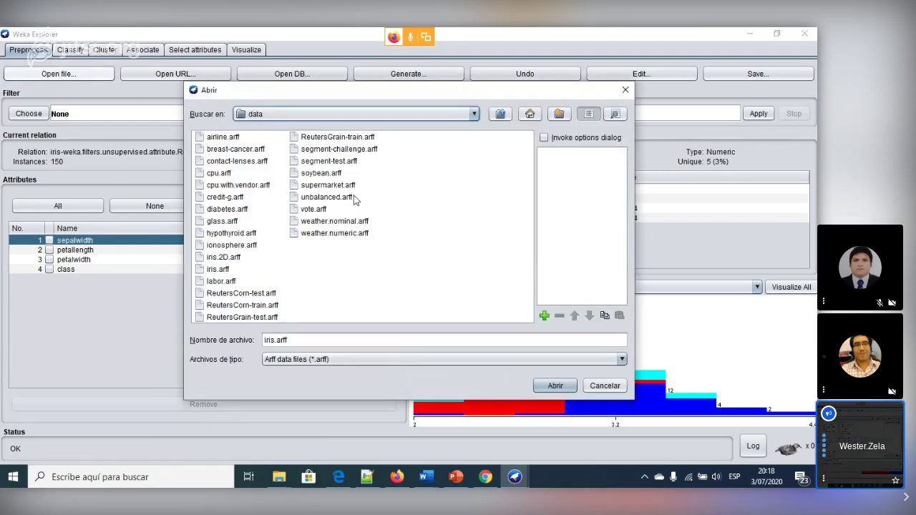
pyautogui.click(224, 269)
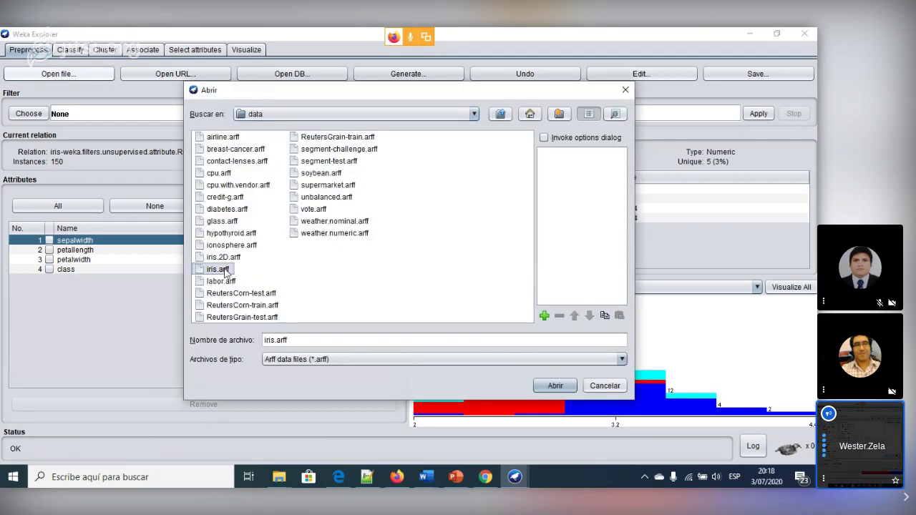
pyautogui.click(563, 388)
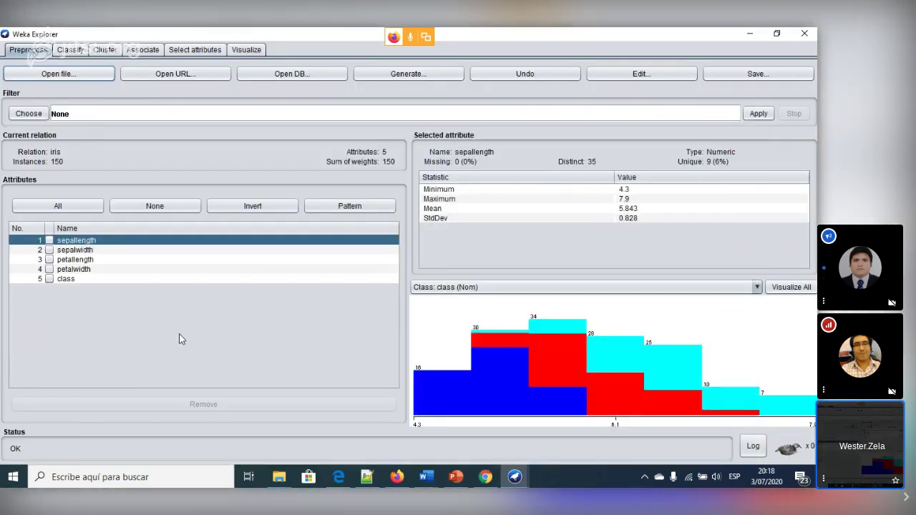
# Step: Try to connect to jdbc:idb=experiments.prp in the SQL-Viewer, and view the chooser for switching the database setup file
pyautogui.click(297, 76)
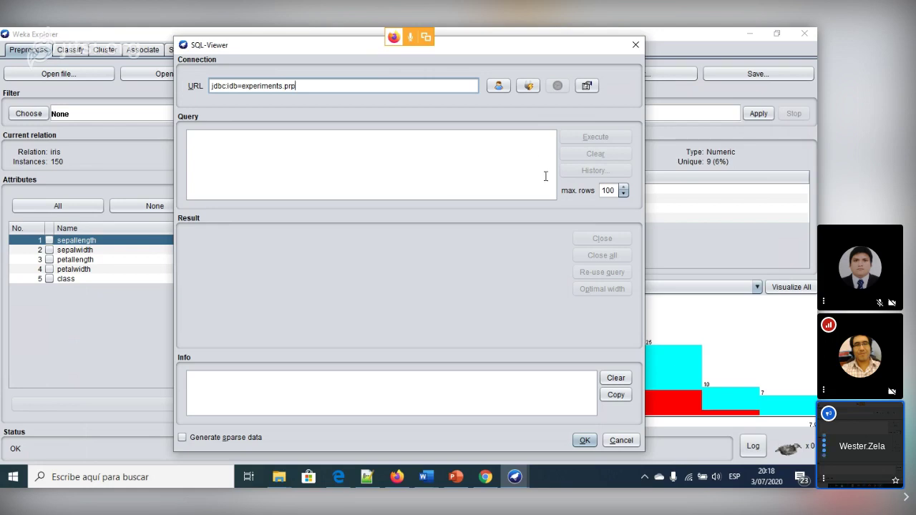
pyautogui.click(526, 89)
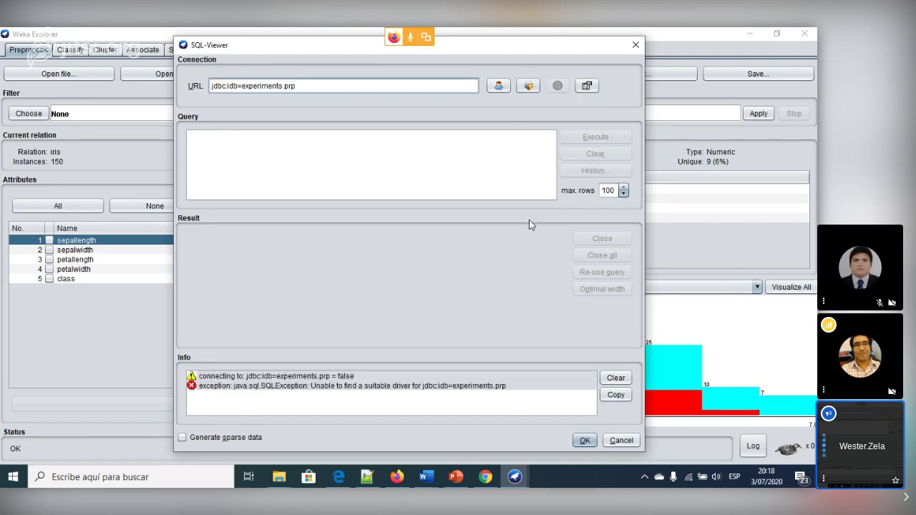
pyautogui.click(587, 86)
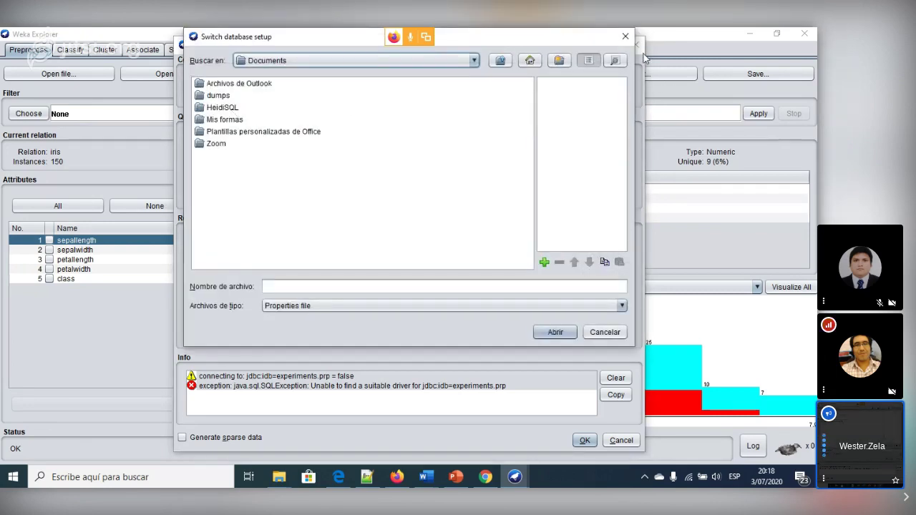
pyautogui.click(626, 37)
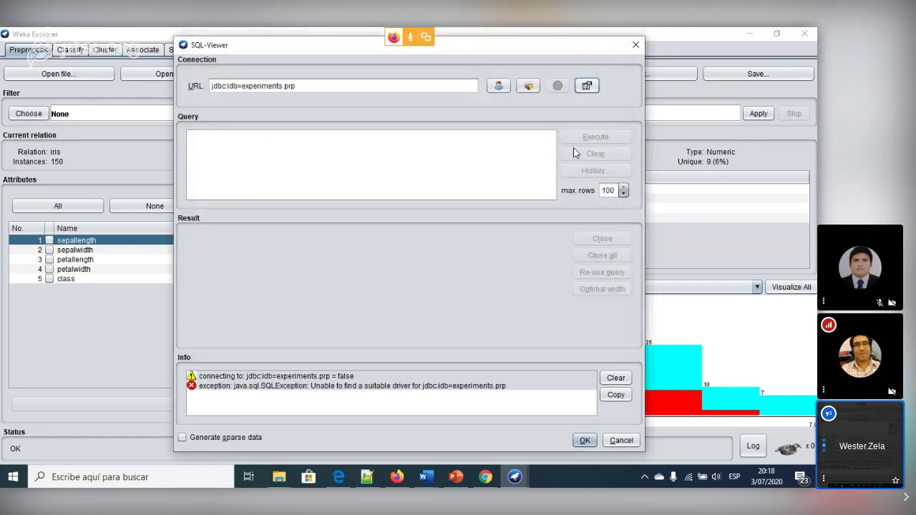
# Step: Look over the query area and the database connection parameters for URL, username and password, leaving them unmodified
pyautogui.click(292, 141)
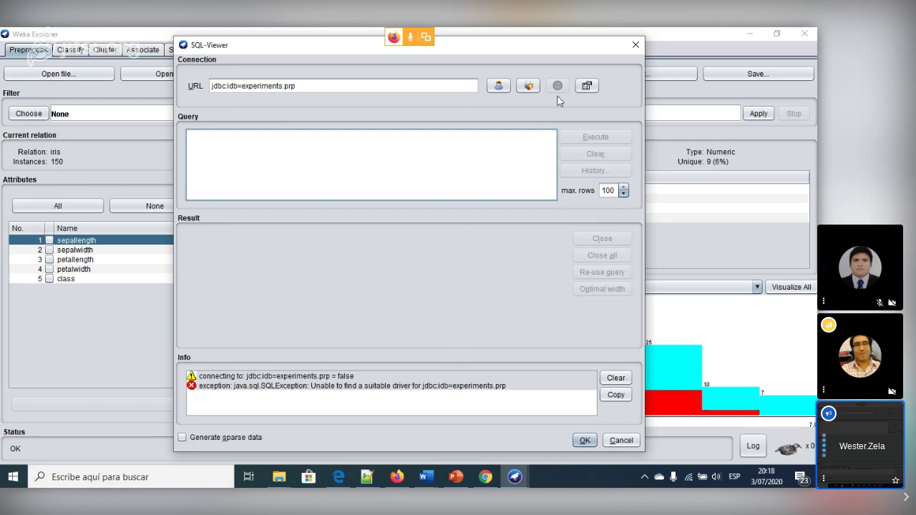
pyautogui.click(528, 86)
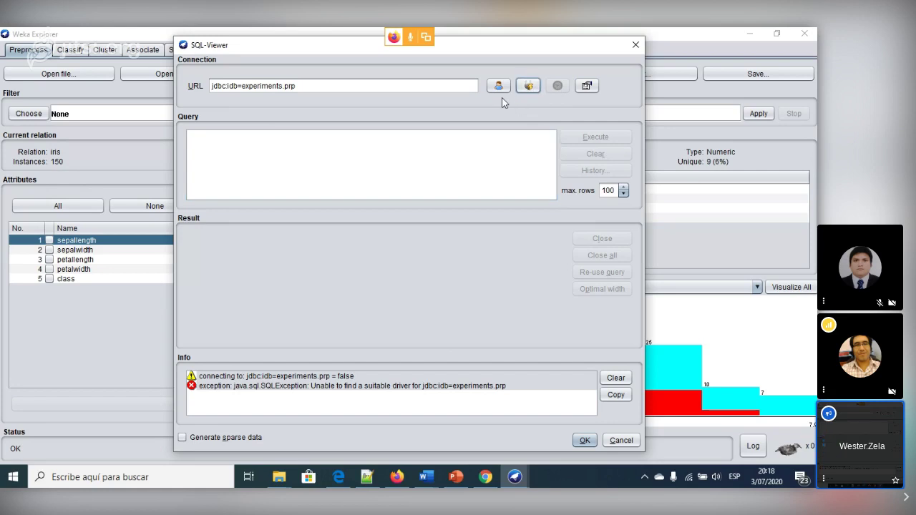
pyautogui.click(499, 85)
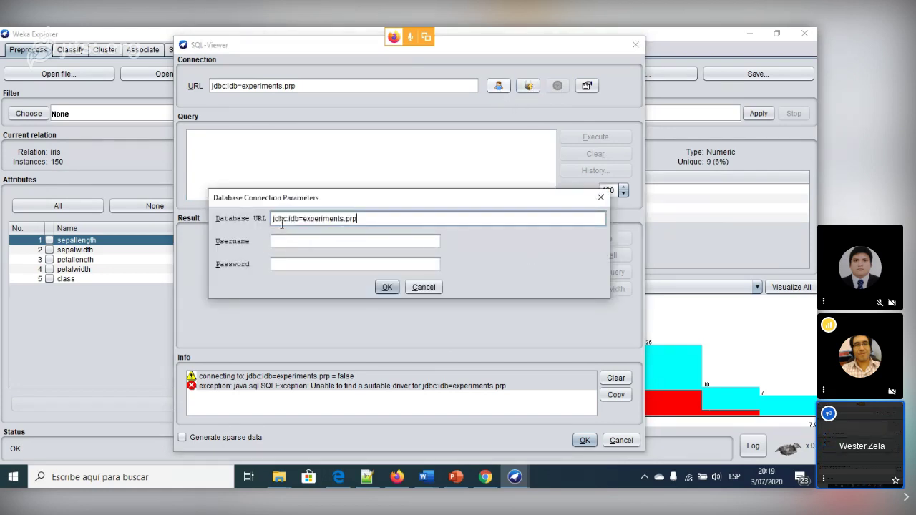
pyautogui.click(319, 241)
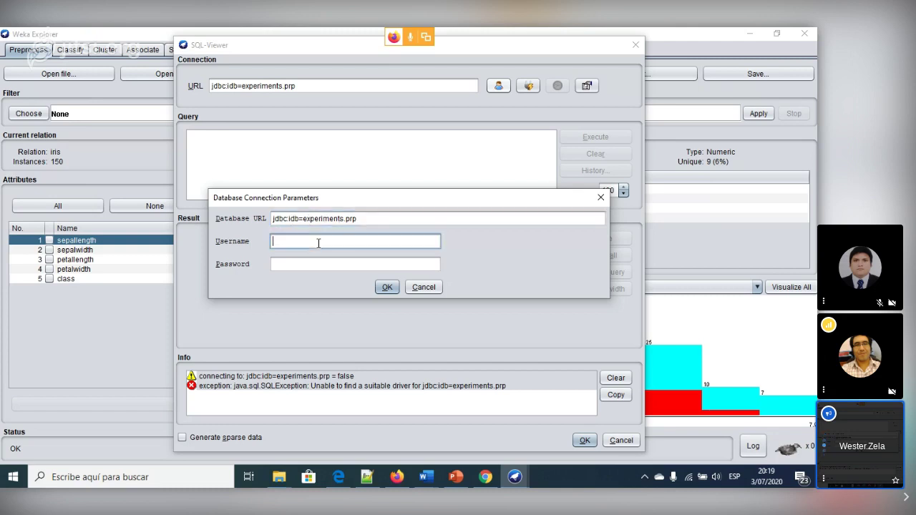
pyautogui.click(601, 197)
# Step: Retry the database connection, view the database setup file chooser again and close the SQL-Viewer
pyautogui.click(536, 90)
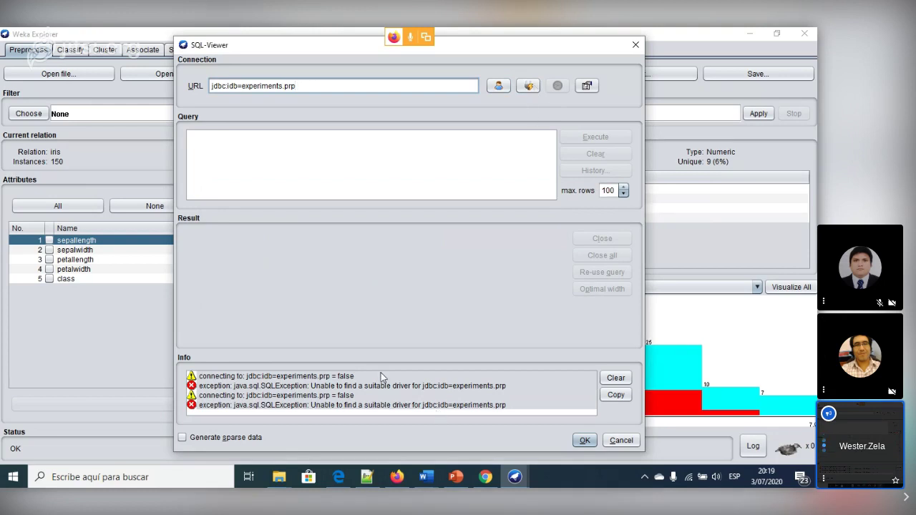
pyautogui.click(585, 86)
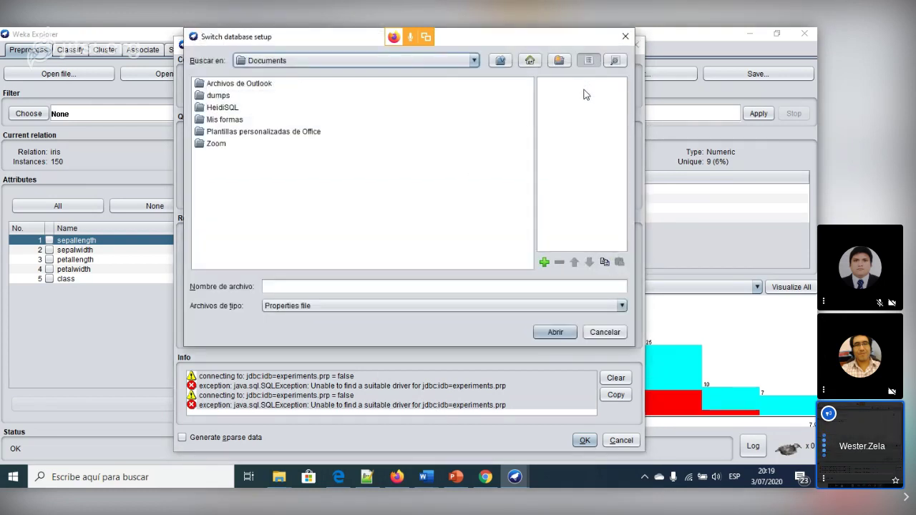
pyautogui.click(625, 36)
pyautogui.click(636, 45)
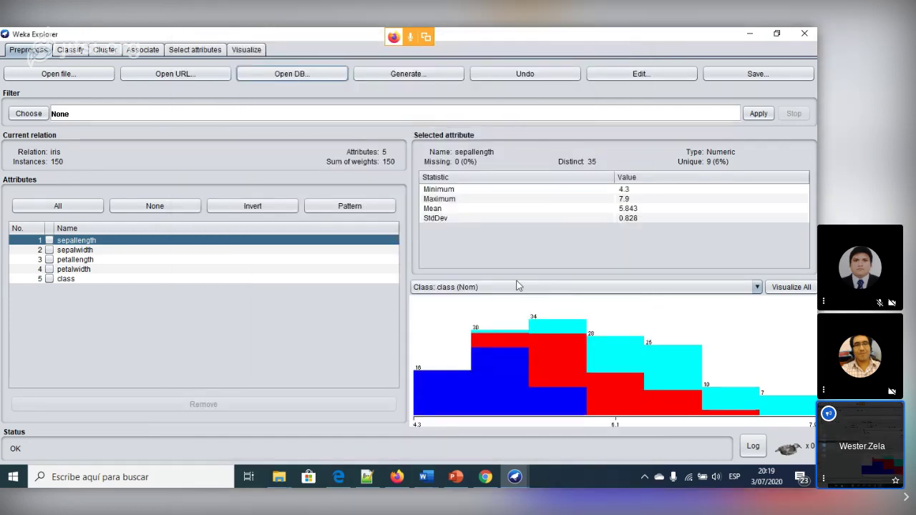
# Step: Switch to Firefox and go through the Weka download tab's history to reach the Weka Wiki's Downloading and installing Weka page
pyautogui.click(397, 477)
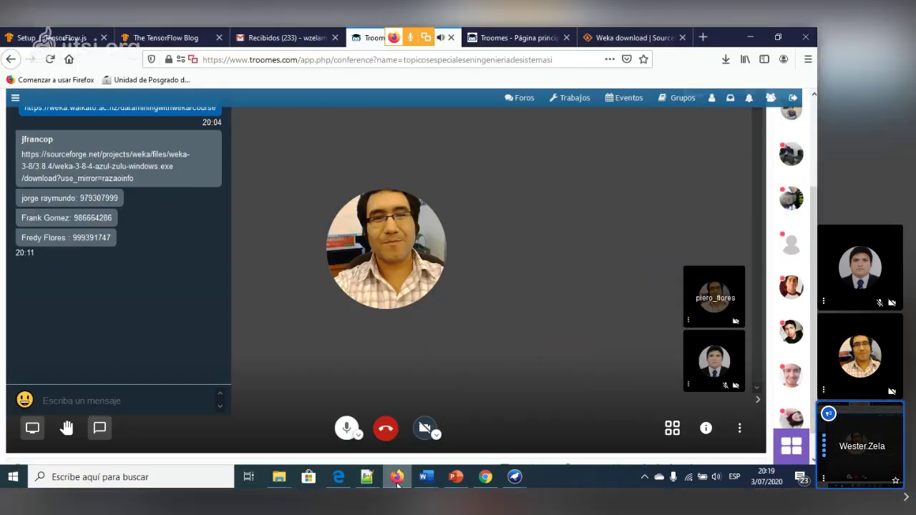
pyautogui.click(630, 37)
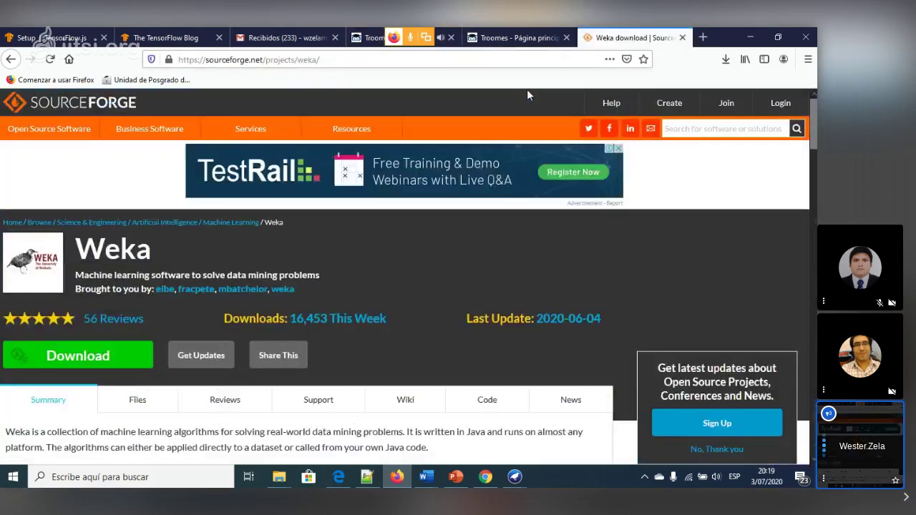
pyautogui.click(13, 58)
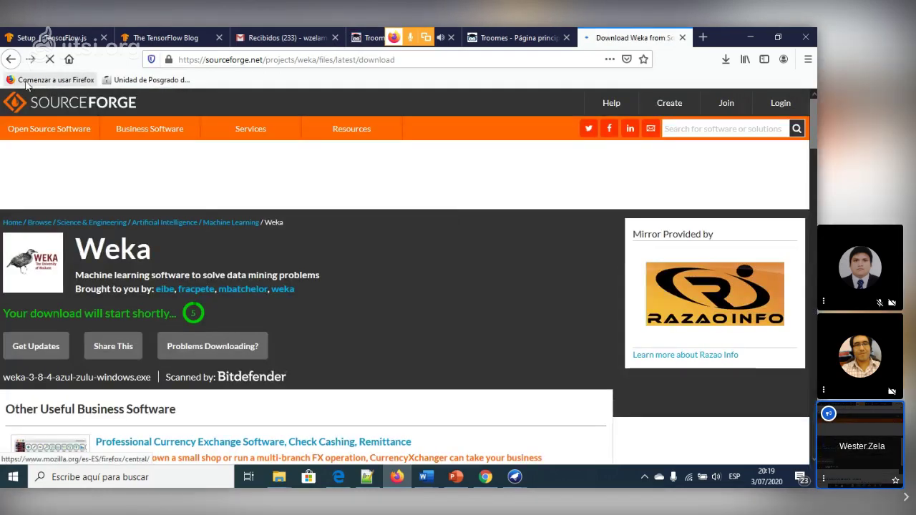
pyautogui.click(10, 59)
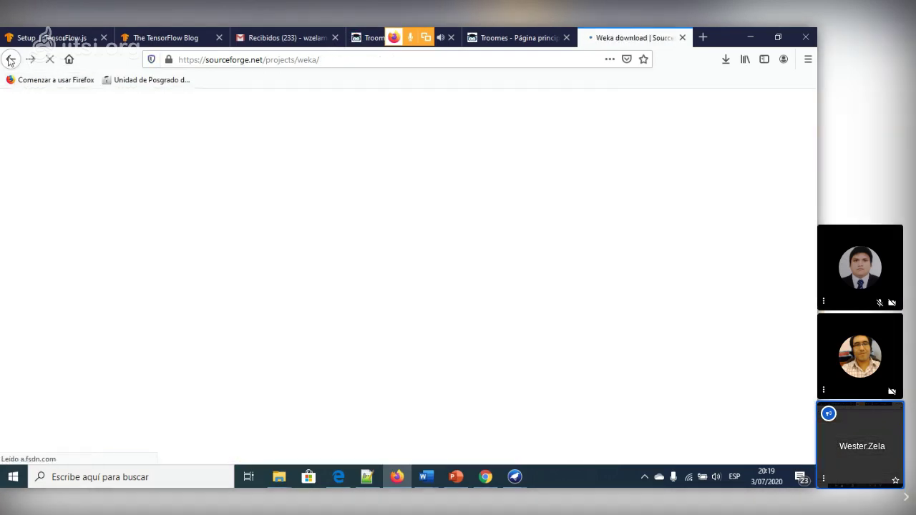
pyautogui.click(10, 59)
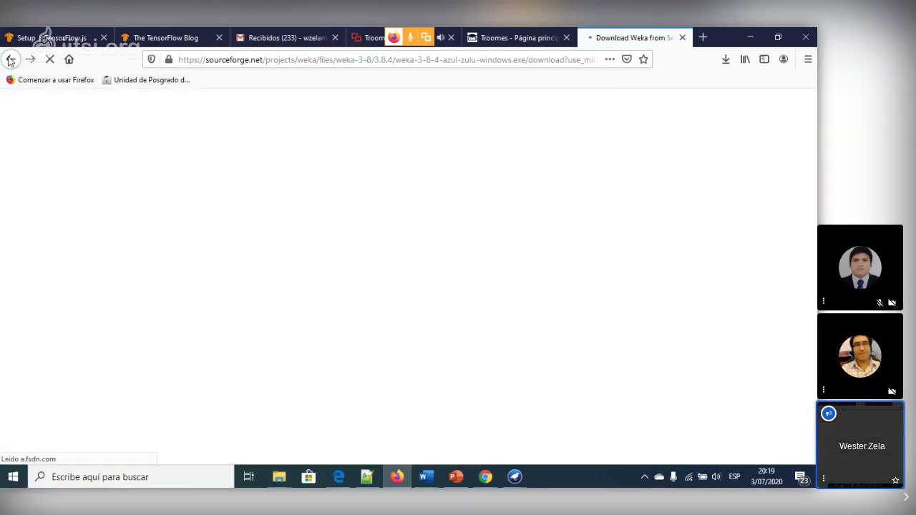
pyautogui.click(10, 59)
pyautogui.click(10, 60)
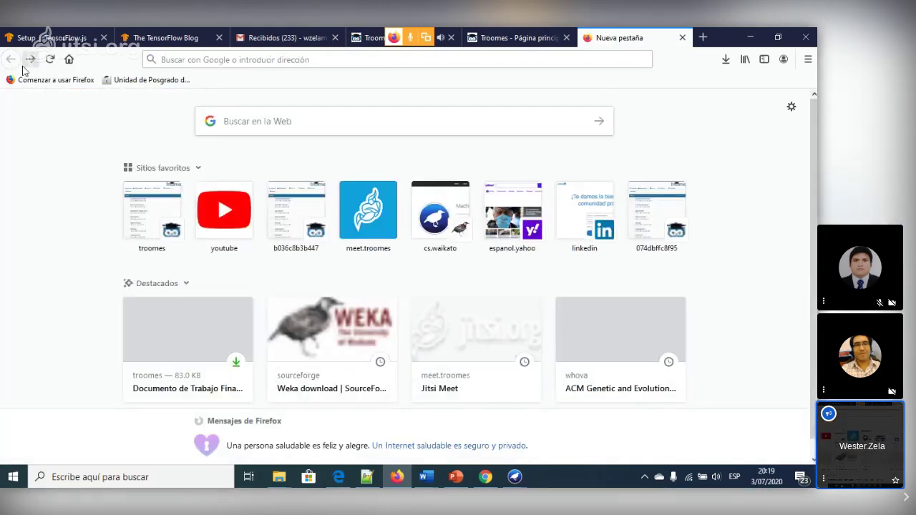
pyautogui.click(34, 58)
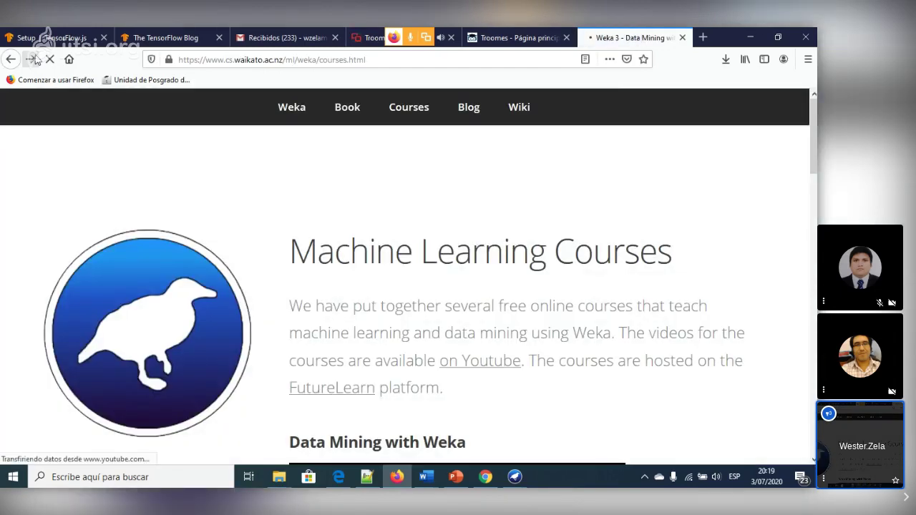
pyautogui.click(35, 59)
pyautogui.click(34, 59)
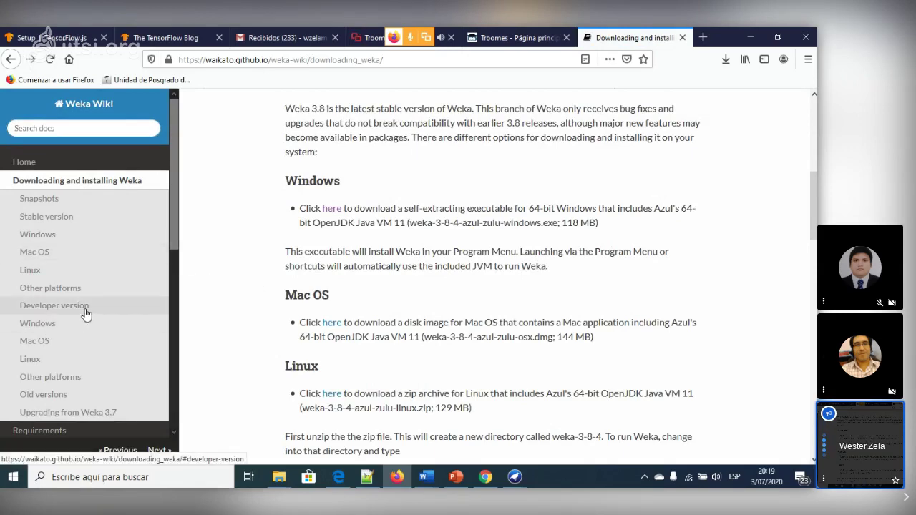
# Step: Look over the wiki's Windows download section and home page, and read down the Documentation page
pyautogui.click(44, 234)
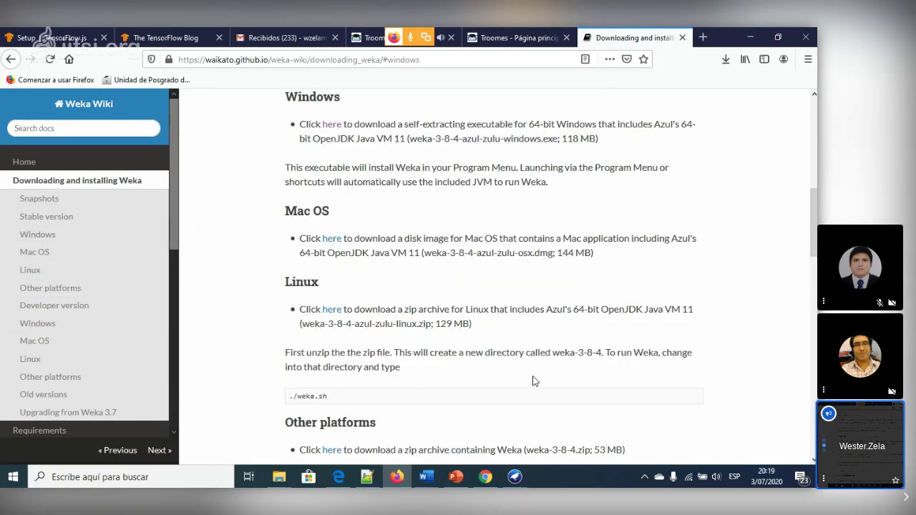
pyautogui.scroll(9, 535, 357)
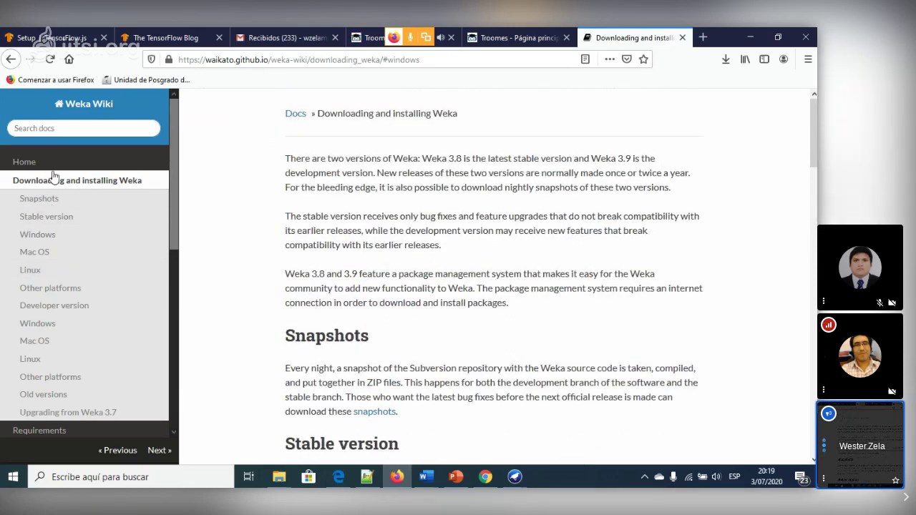
pyautogui.click(52, 169)
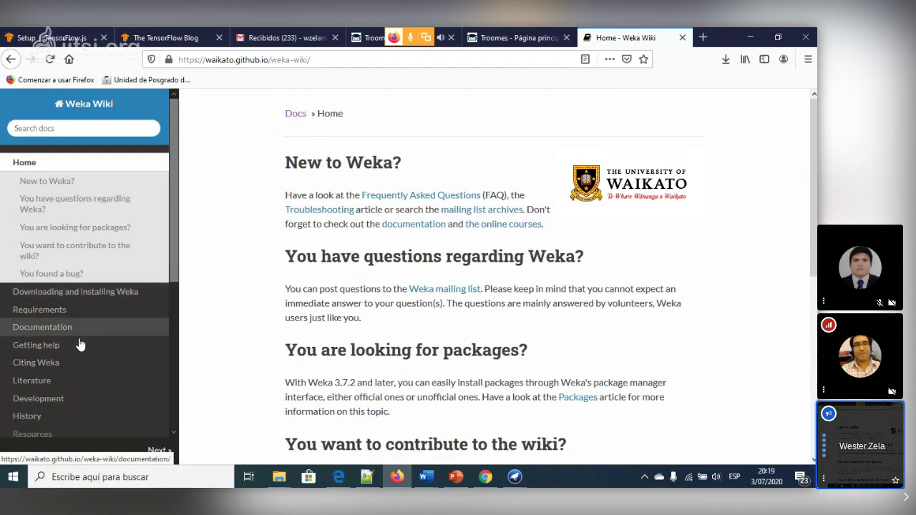
pyautogui.scroll(-5, 123, 224)
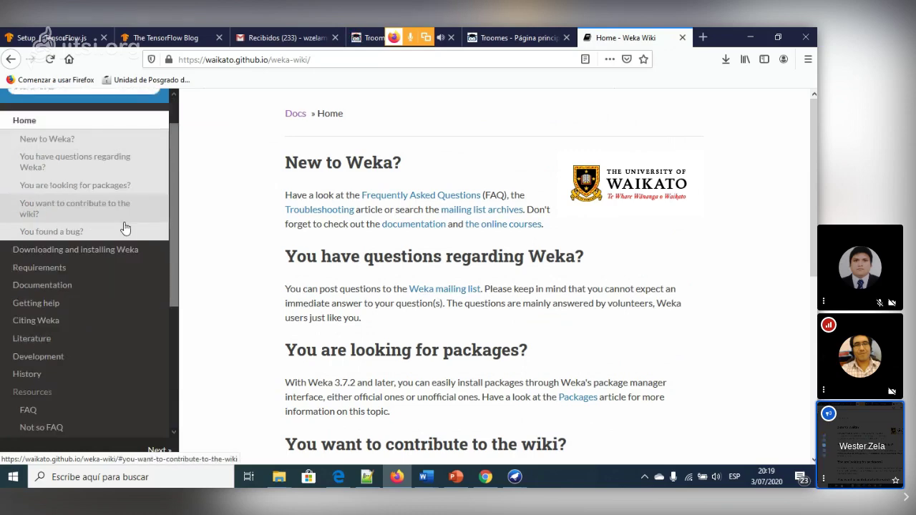
pyautogui.scroll(2, 124, 228)
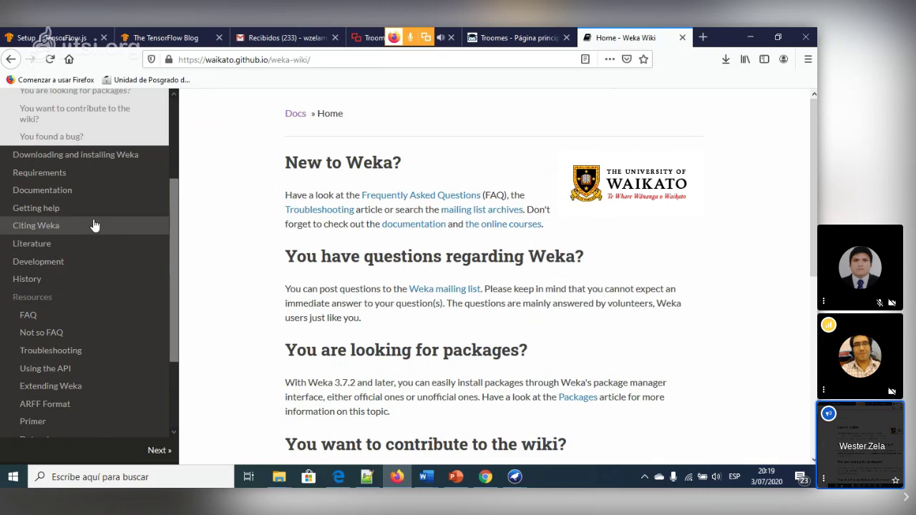
pyautogui.click(72, 190)
pyautogui.scroll(-10, 707, 327)
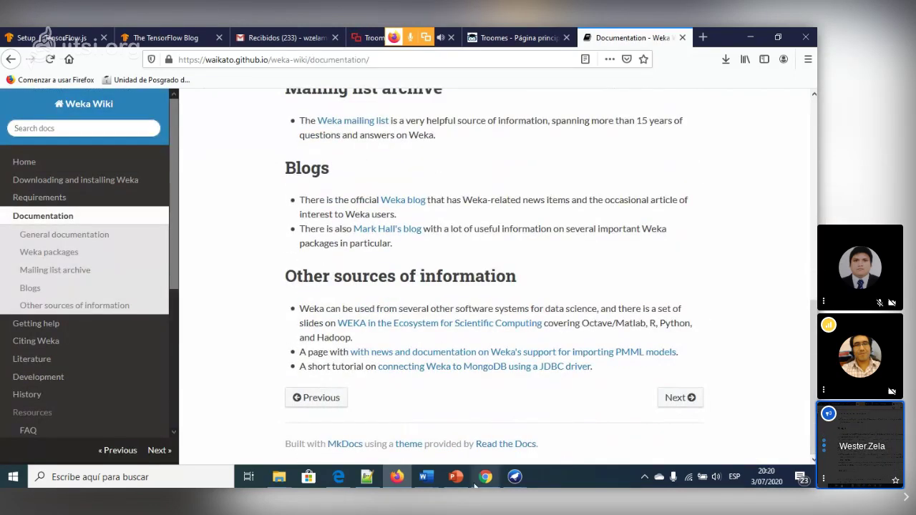
# Step: Switch back to the Weka Explorer and examine the bayes classifiers available for Classify, including the BayesNet description
pyautogui.moveTo(514, 477)
pyautogui.click(534, 425)
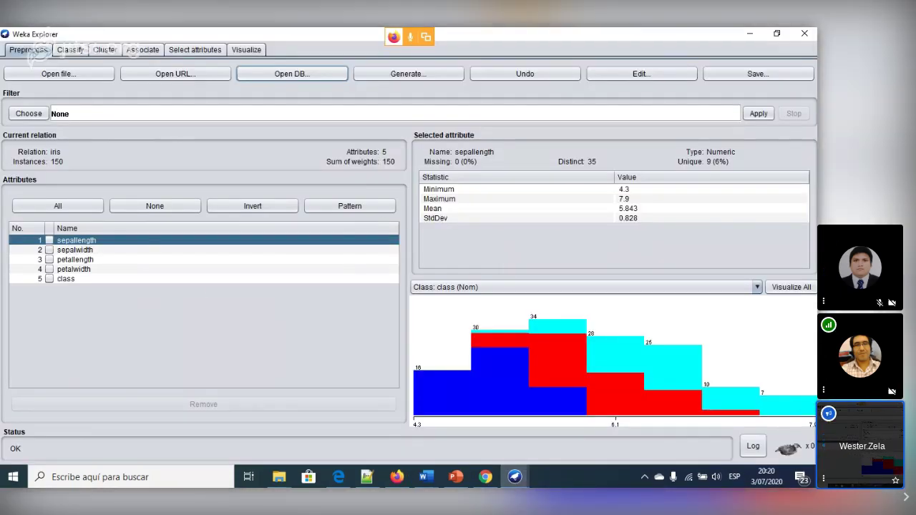
pyautogui.click(83, 47)
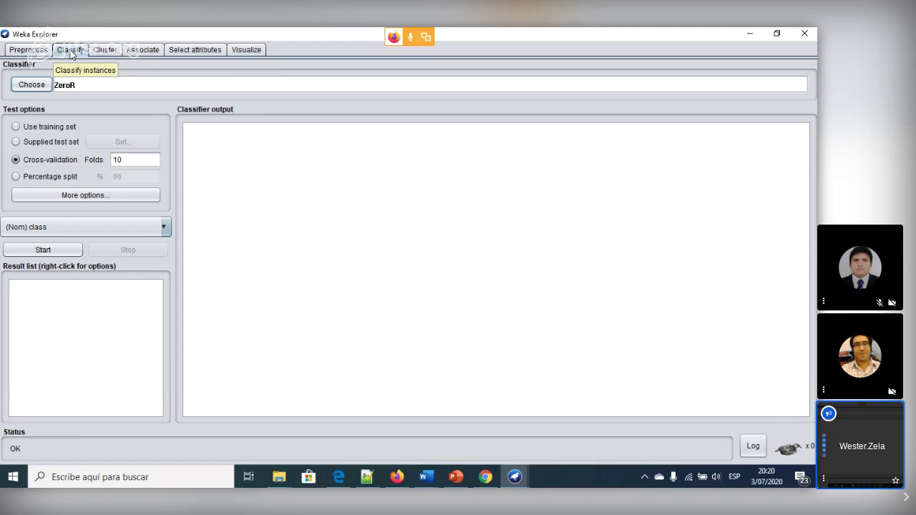
pyautogui.click(32, 88)
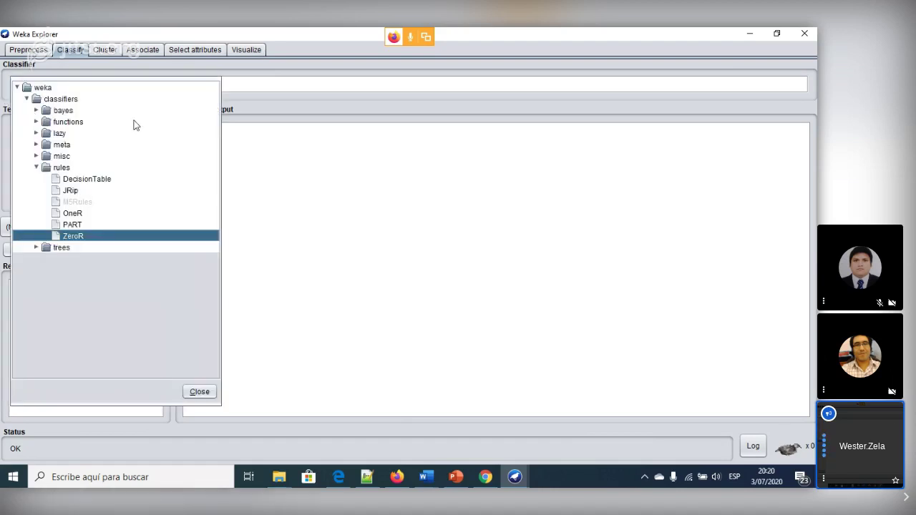
pyautogui.click(36, 111)
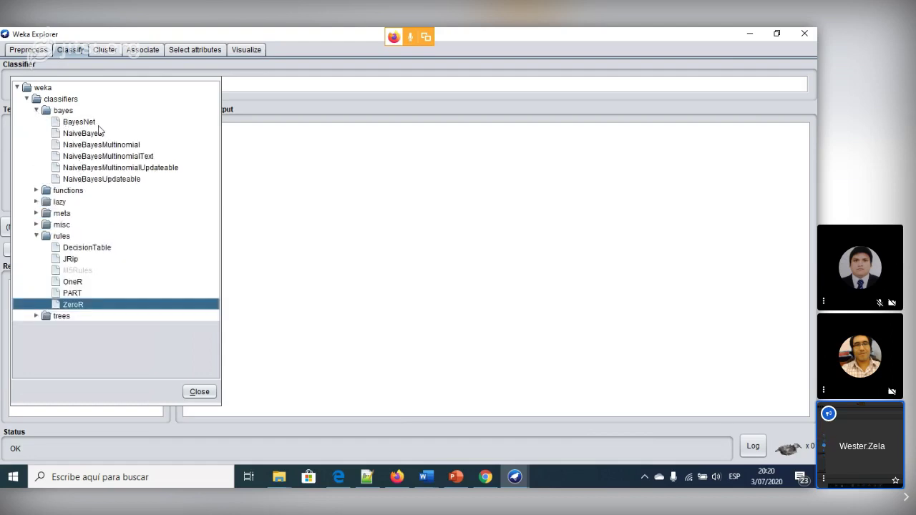
pyautogui.moveTo(73, 126)
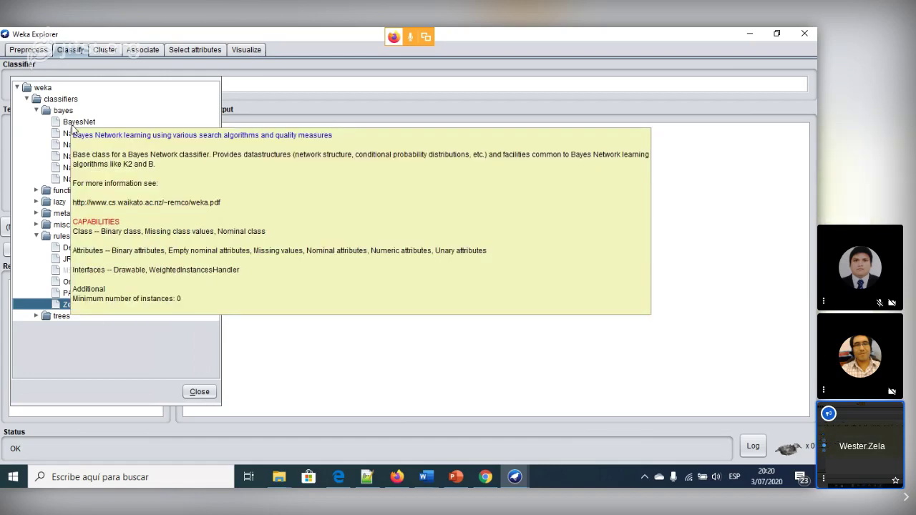
pyautogui.moveTo(70, 147)
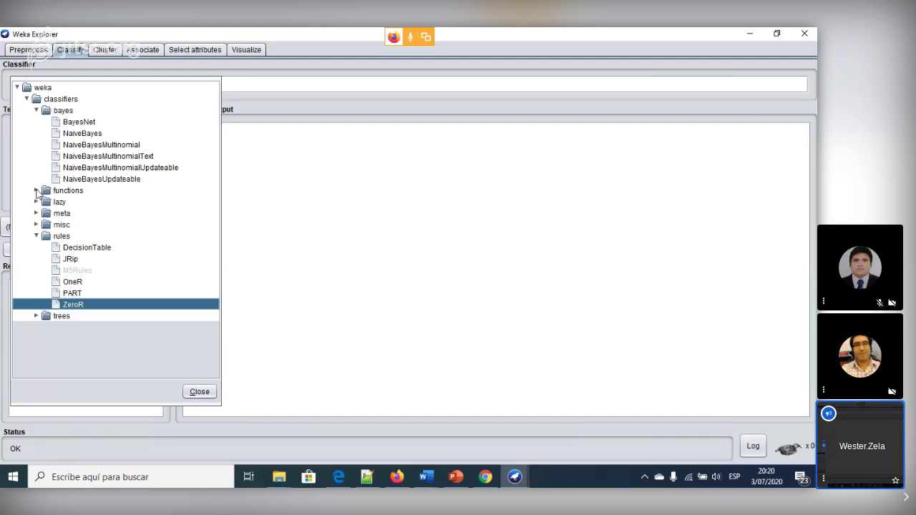
pyautogui.click(36, 111)
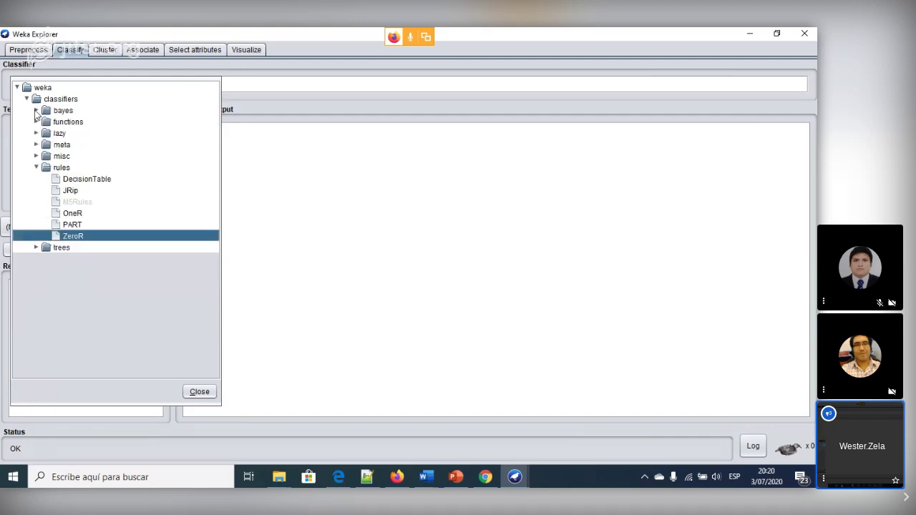
# Step: Set J48 from the trees group as the classifier, and review the other tree algorithms while keeping J48
pyautogui.click(36, 247)
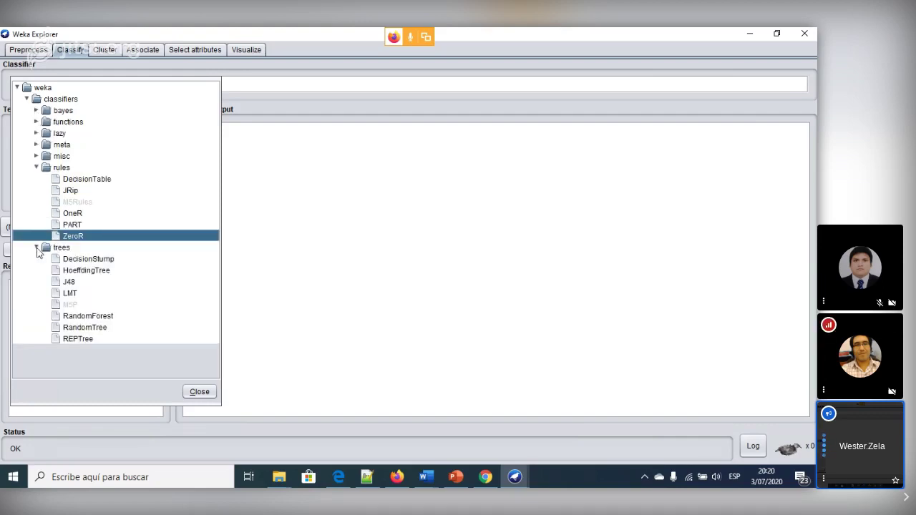
pyautogui.click(72, 282)
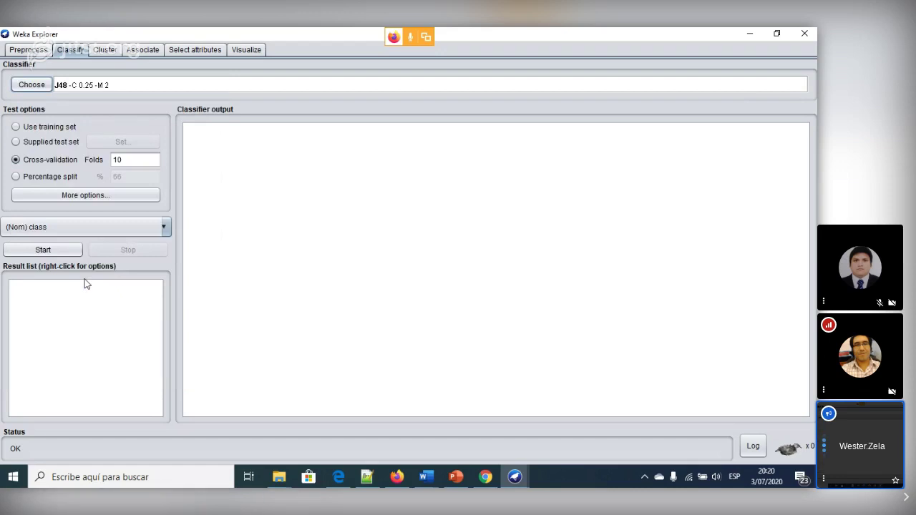
pyautogui.click(34, 89)
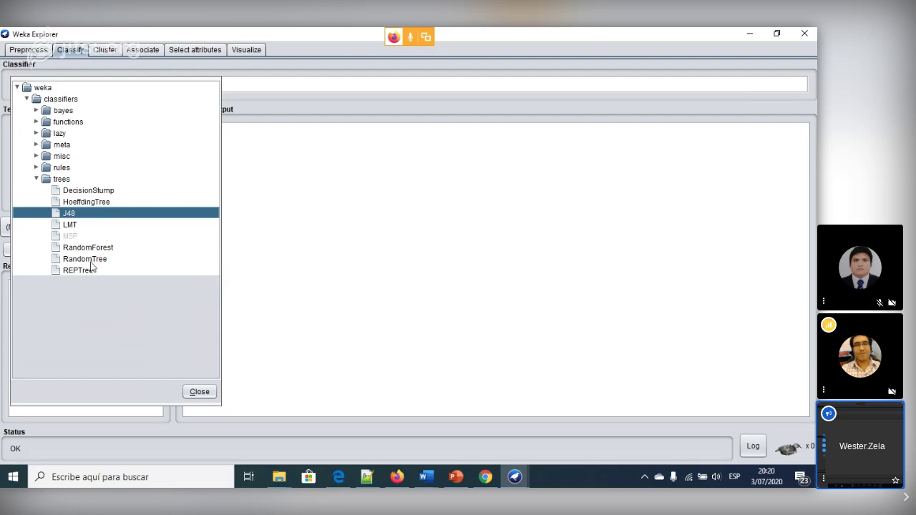
pyautogui.moveTo(101, 252)
pyautogui.click(78, 214)
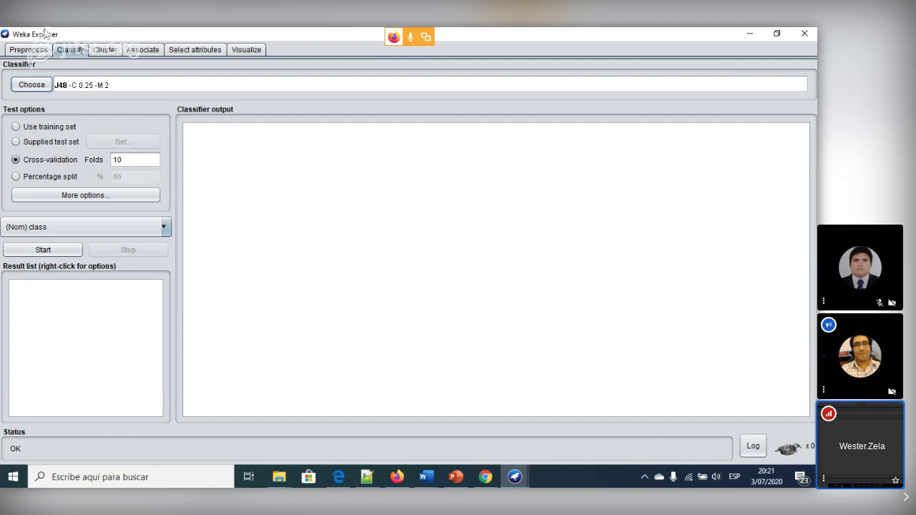
# Step: Look over the classifier families and the algorithms in the trees group again, and reselect J48
pyautogui.click(38, 86)
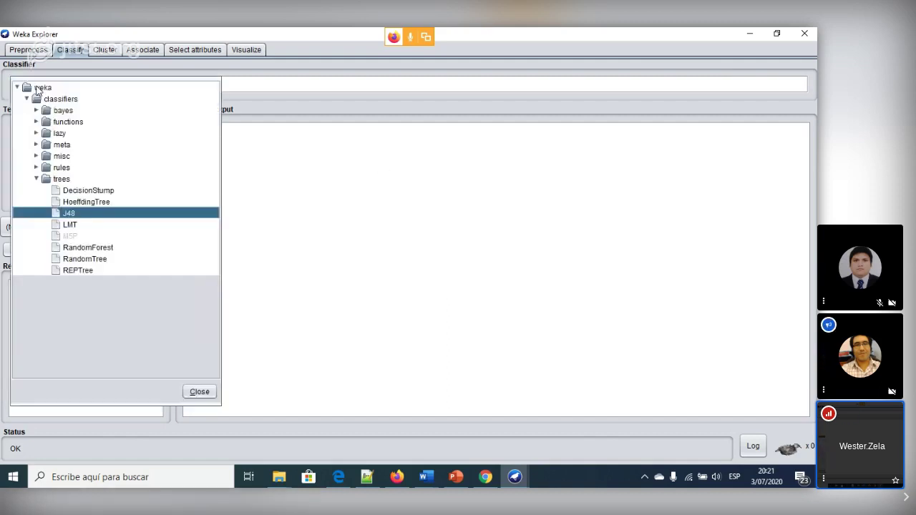
pyautogui.click(36, 179)
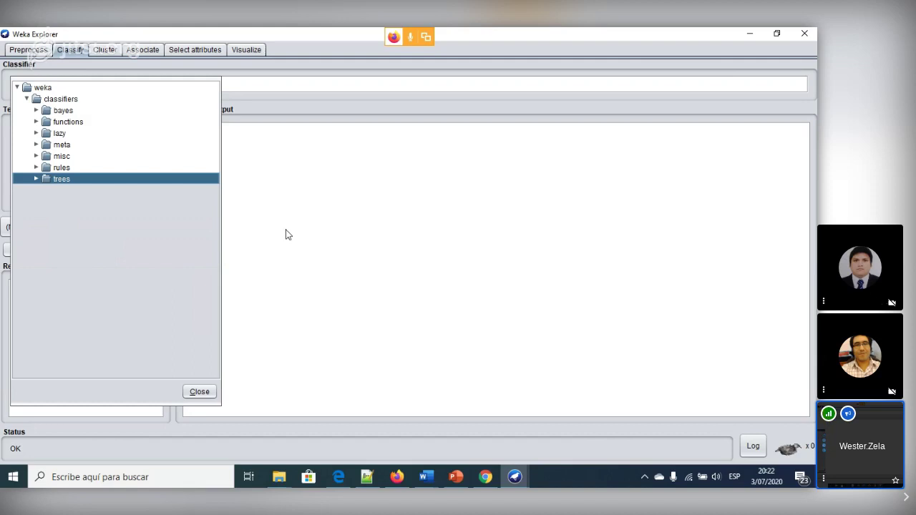
pyautogui.click(36, 179)
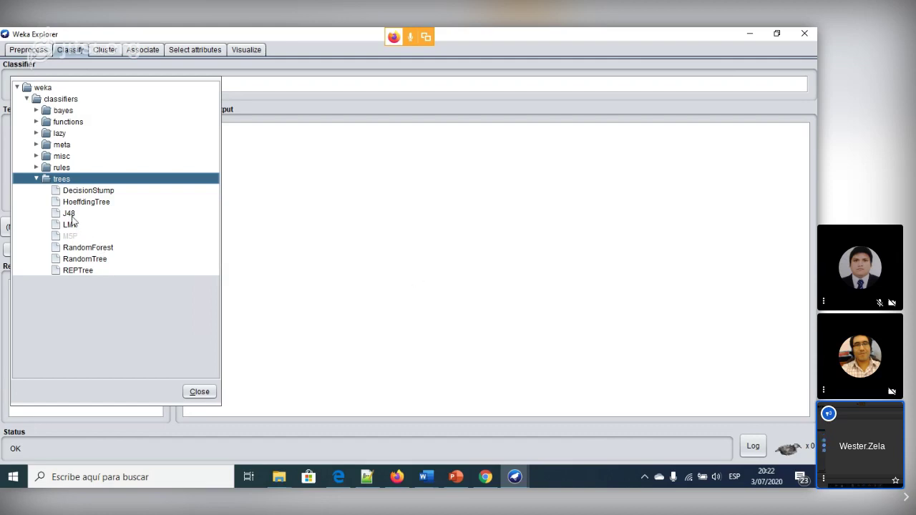
pyautogui.moveTo(73, 219)
pyautogui.click(70, 214)
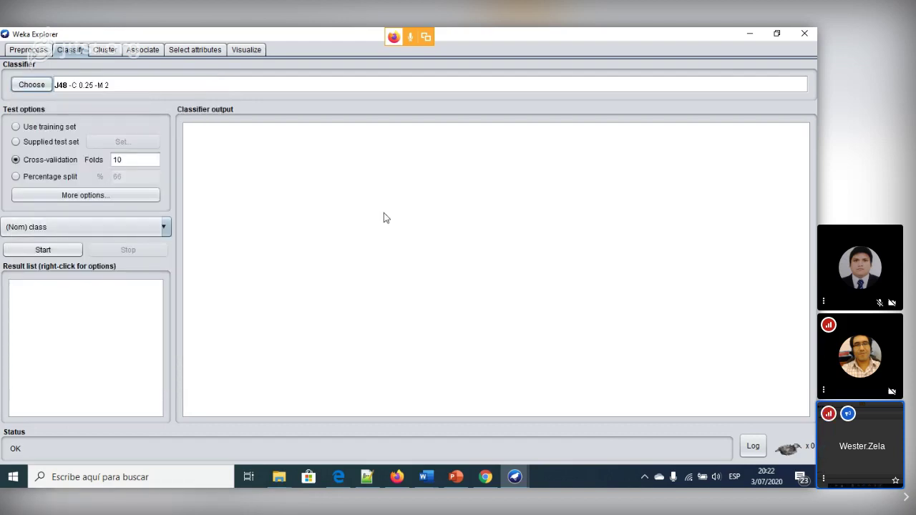
# Step: Try the training set and supplied test set options, view the Test Instances dialog, and return to cross-validation with 10 folds
pyautogui.click(25, 131)
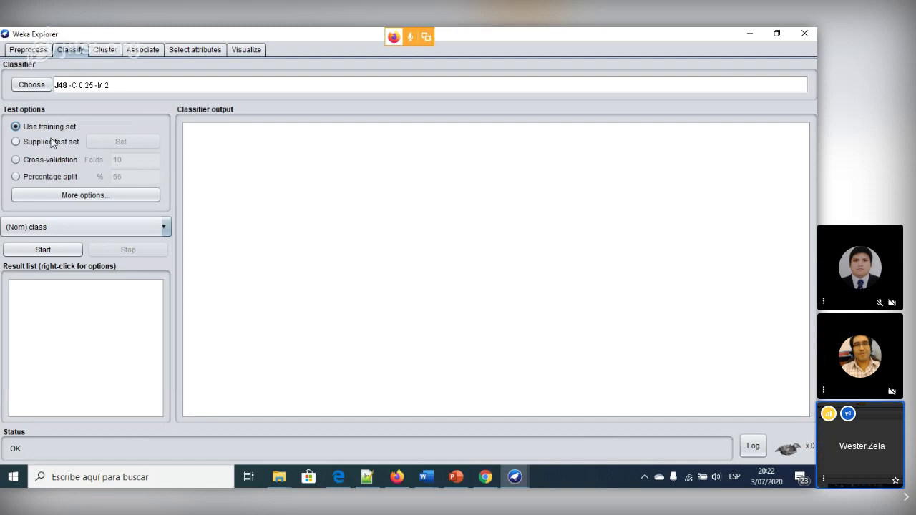
pyautogui.click(16, 141)
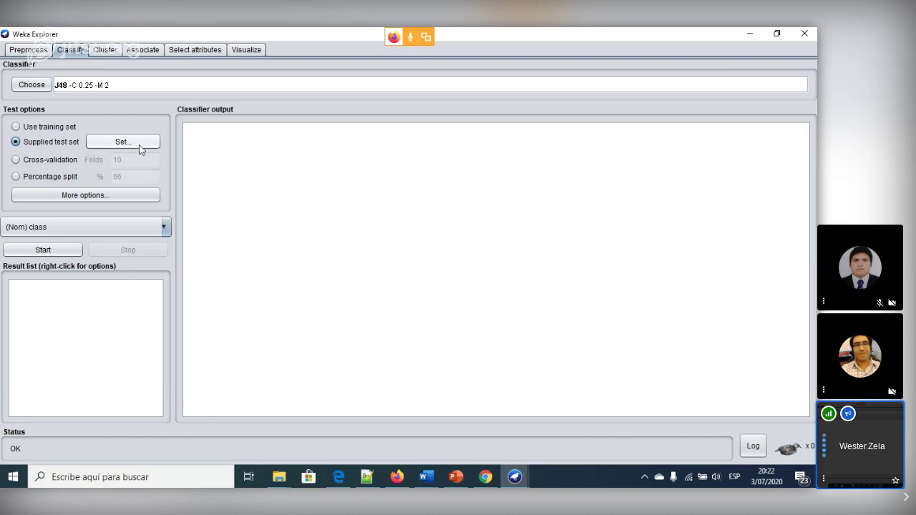
pyautogui.click(136, 144)
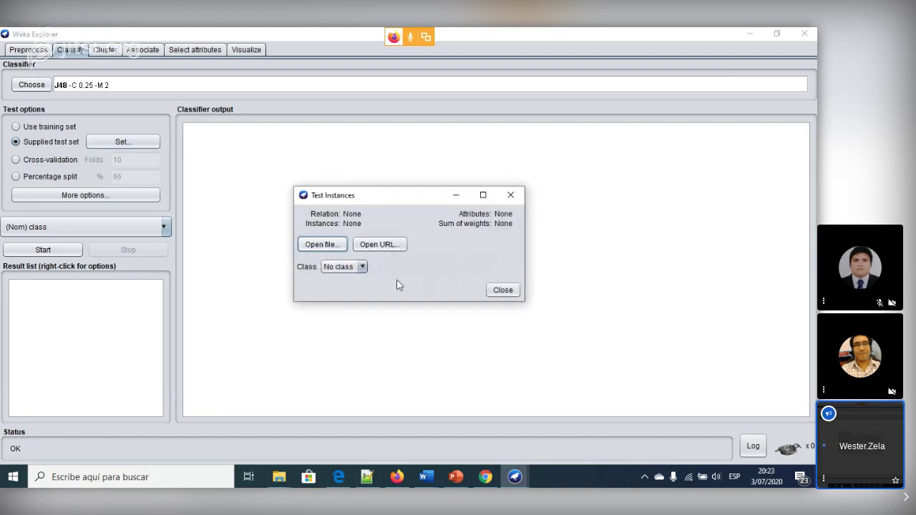
pyautogui.click(510, 195)
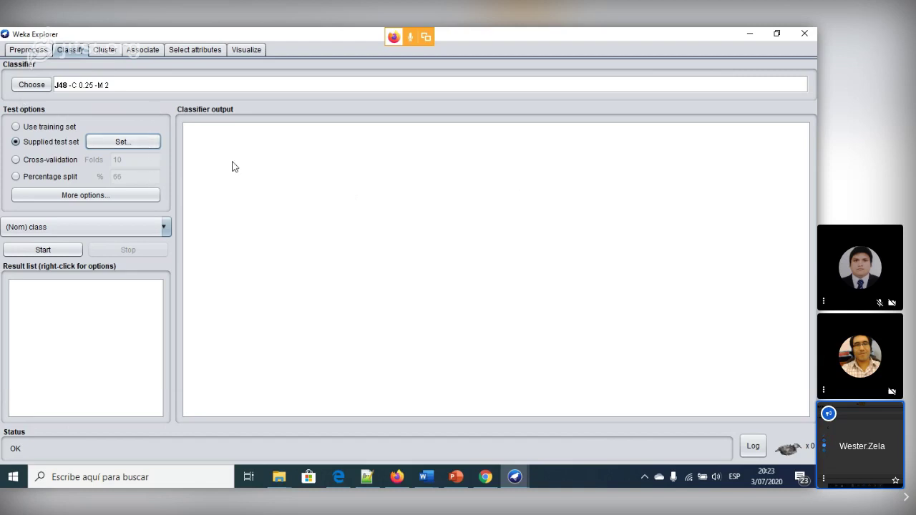
pyautogui.click(37, 161)
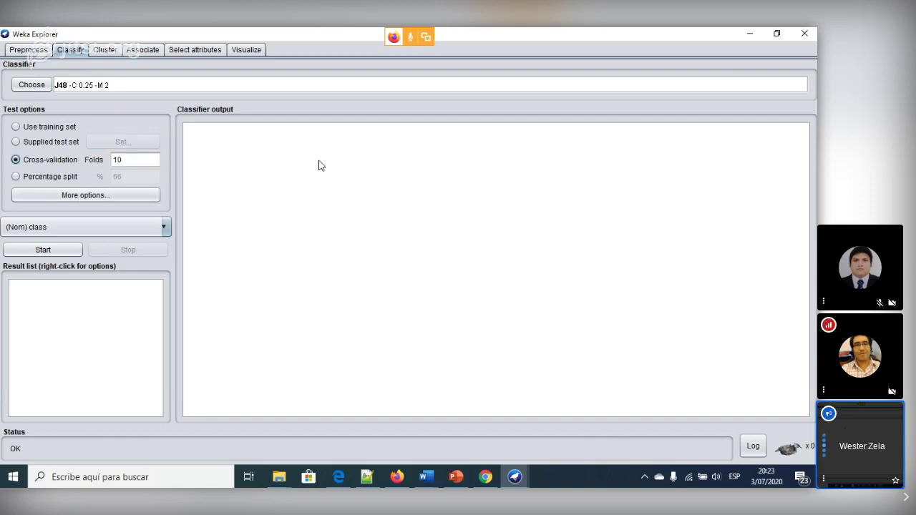
pyautogui.click(131, 161)
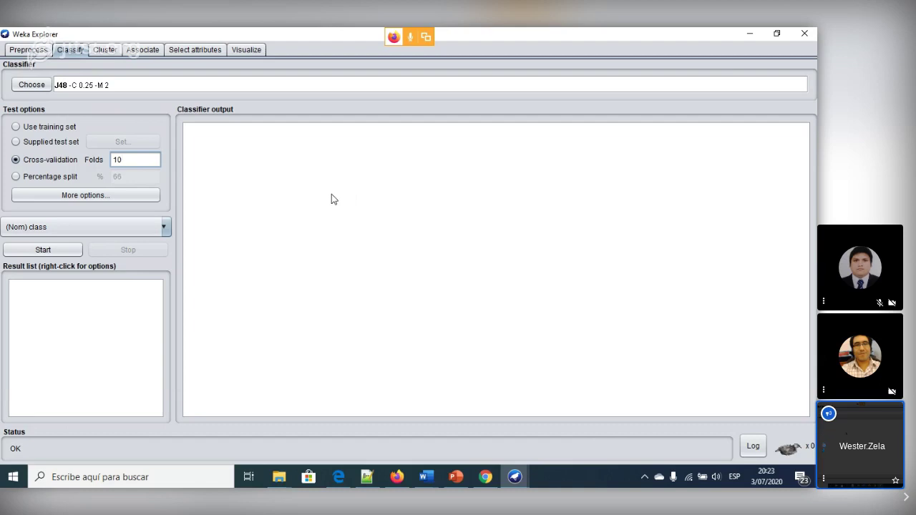
# Step: Change the test option to a percentage split of 70%
pyautogui.click(35, 177)
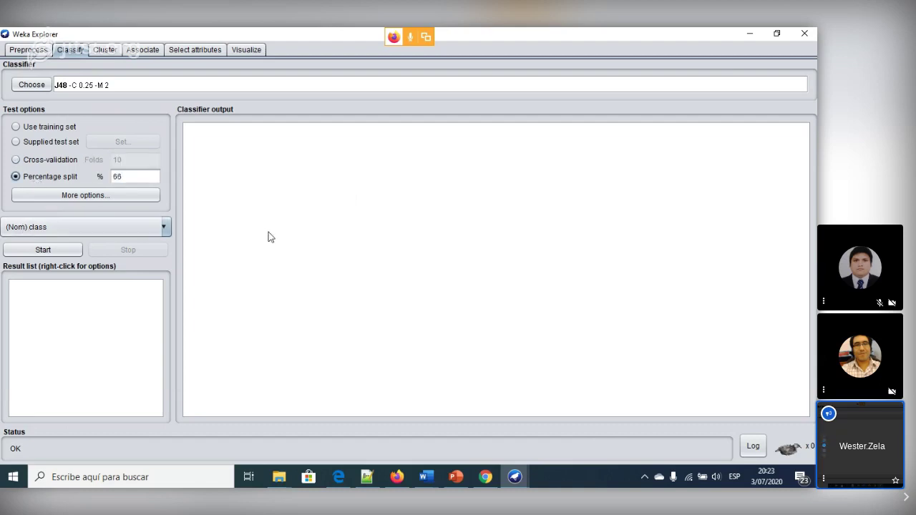
pyautogui.click(136, 178)
pyautogui.moveTo(136, 177); pyautogui.dragTo(109, 177)
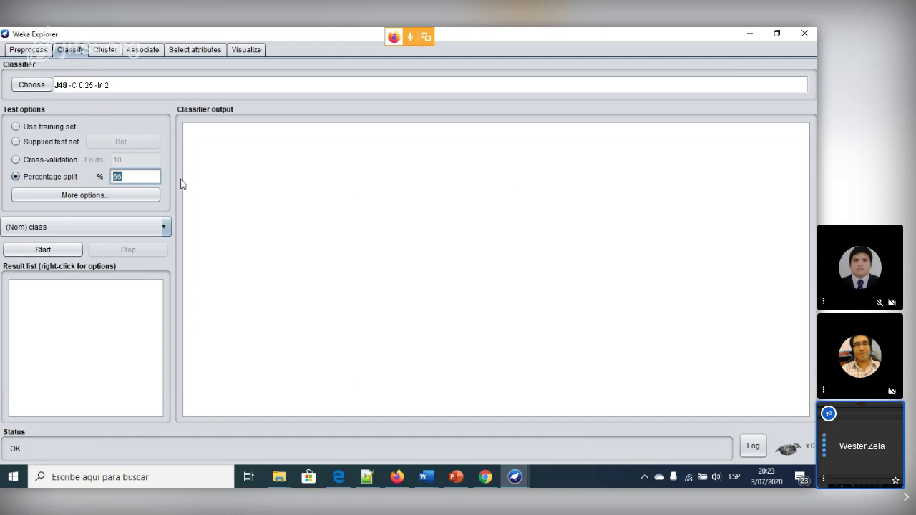
pyautogui.write('70')
# Step: Review the classifier evaluation options, enable source code output with the class name WekaClassifier, and accept the settings
pyautogui.click(105, 194)
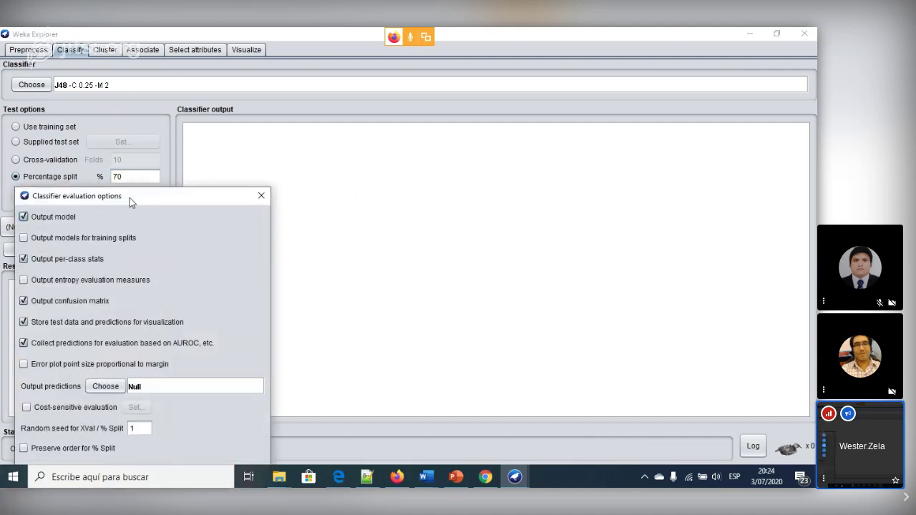
pyautogui.moveTo(129, 198); pyautogui.dragTo(229, 90)
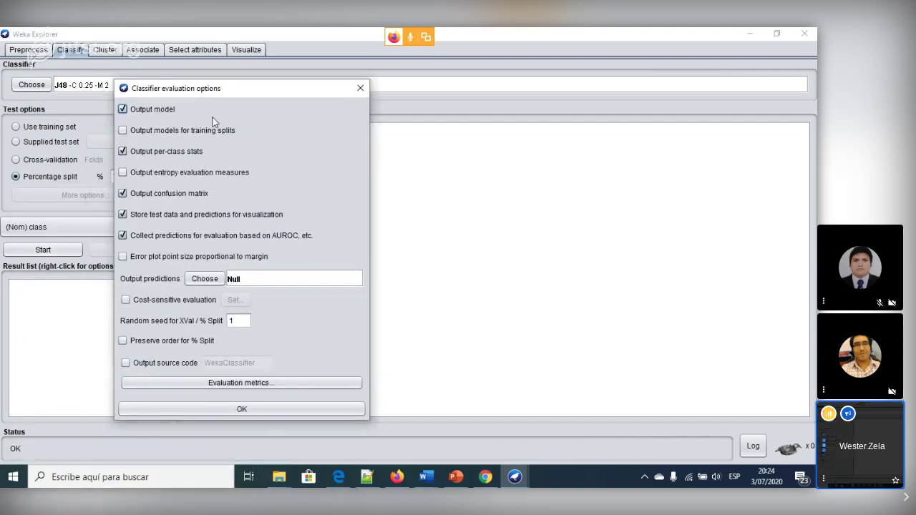
pyautogui.click(124, 109)
pyautogui.moveTo(179, 92); pyautogui.dragTo(278, 85)
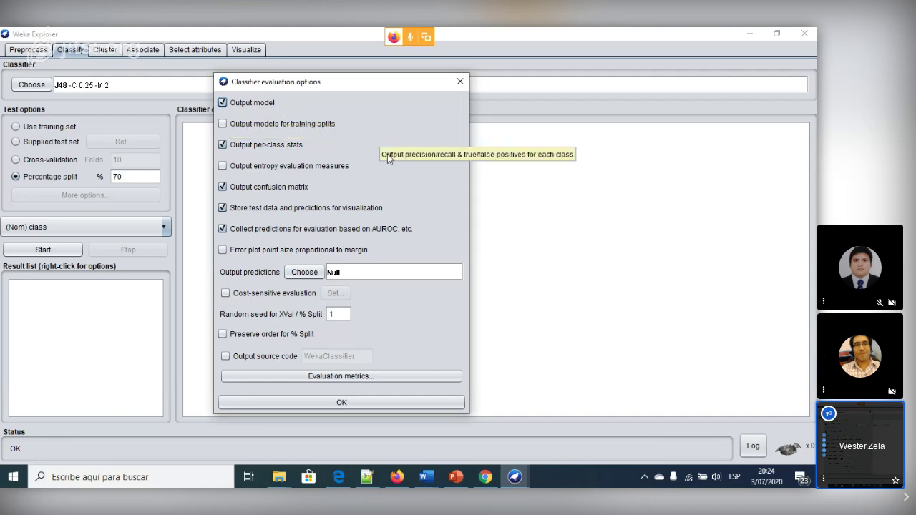
pyautogui.click(225, 355)
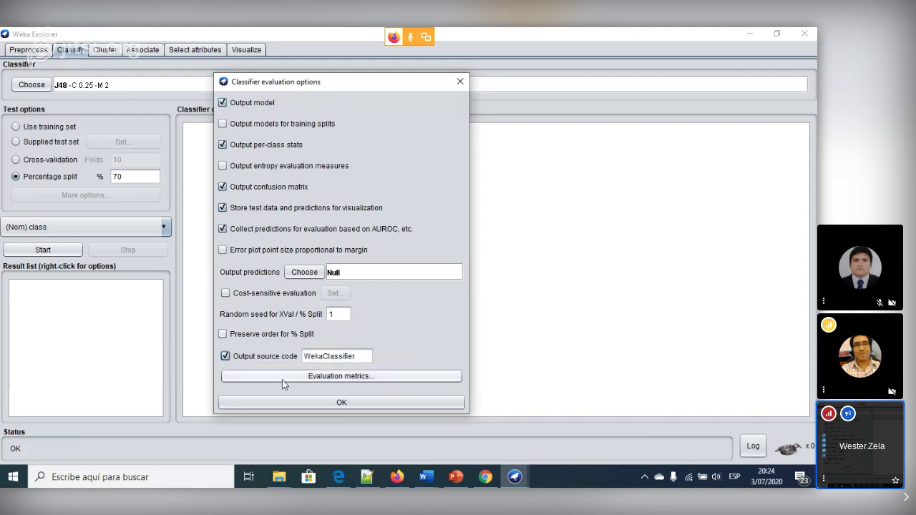
pyautogui.click(336, 402)
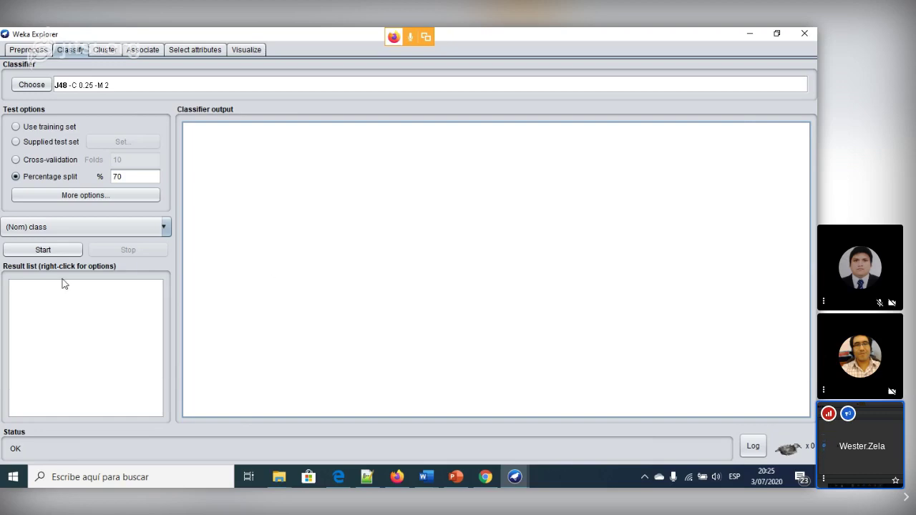
# Step: Run the J48 classifier and review the run information at the start of the output, including the test mode
pyautogui.click(42, 251)
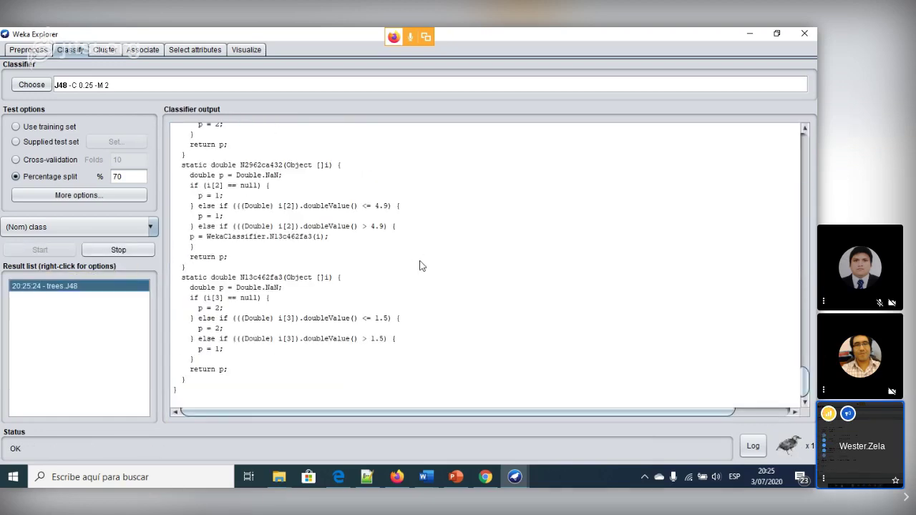
pyautogui.moveTo(807, 381); pyautogui.dragTo(805, 139)
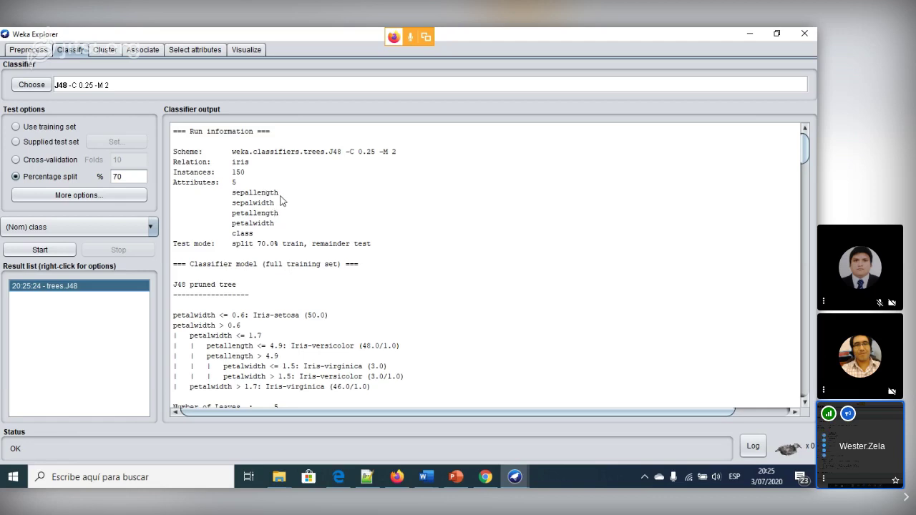
pyautogui.moveTo(232, 244); pyautogui.dragTo(388, 246)
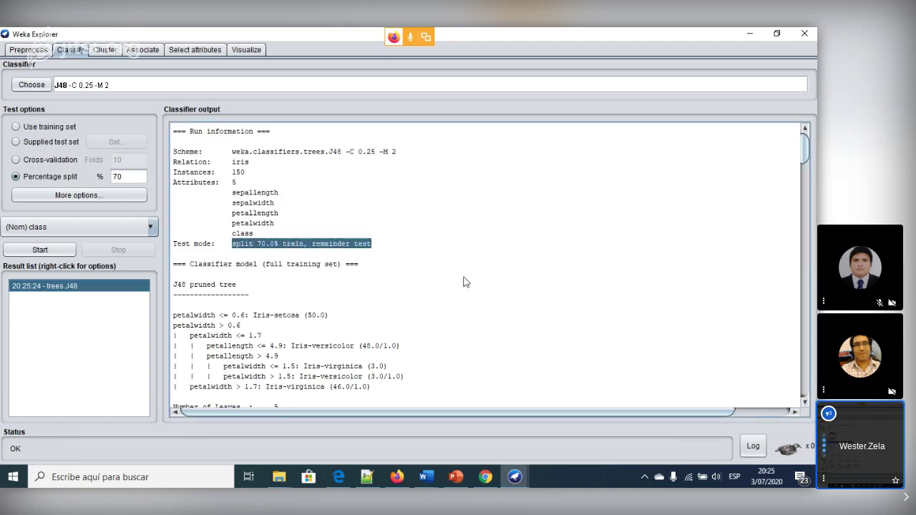
# Step: Examine the J48 pruned tree in the classifier output, including its root attribute, number of leaves and tree size
pyautogui.scroll(-3, 463, 282)
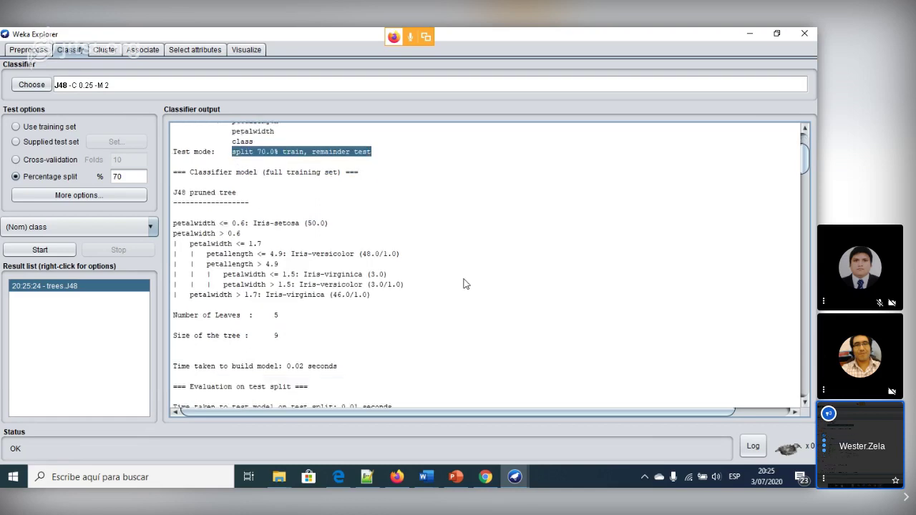
pyautogui.moveTo(176, 226); pyautogui.dragTo(390, 299)
pyautogui.click(190, 236)
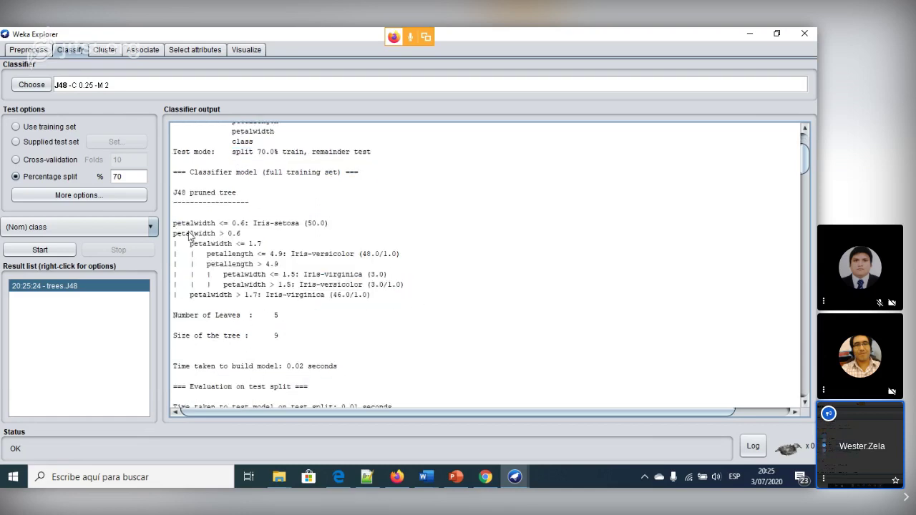
pyautogui.moveTo(173, 224); pyautogui.dragTo(212, 228)
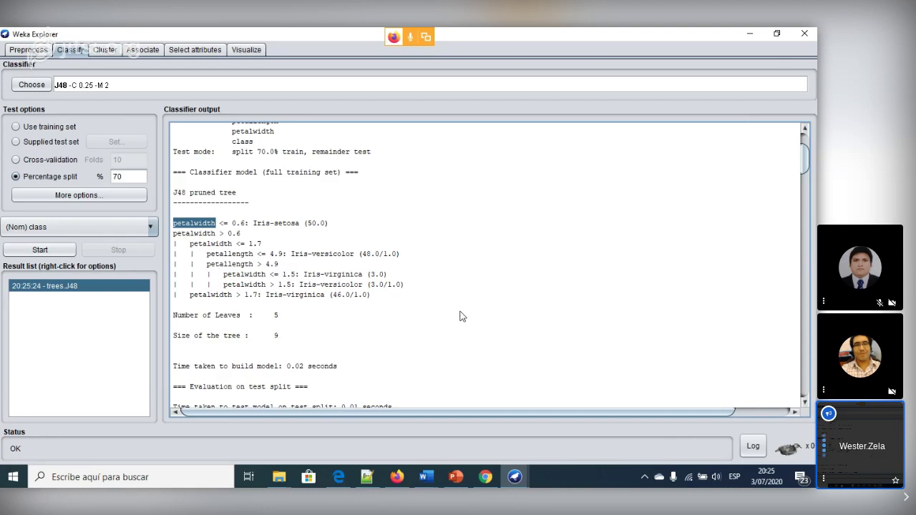
pyautogui.scroll(-3, 460, 316)
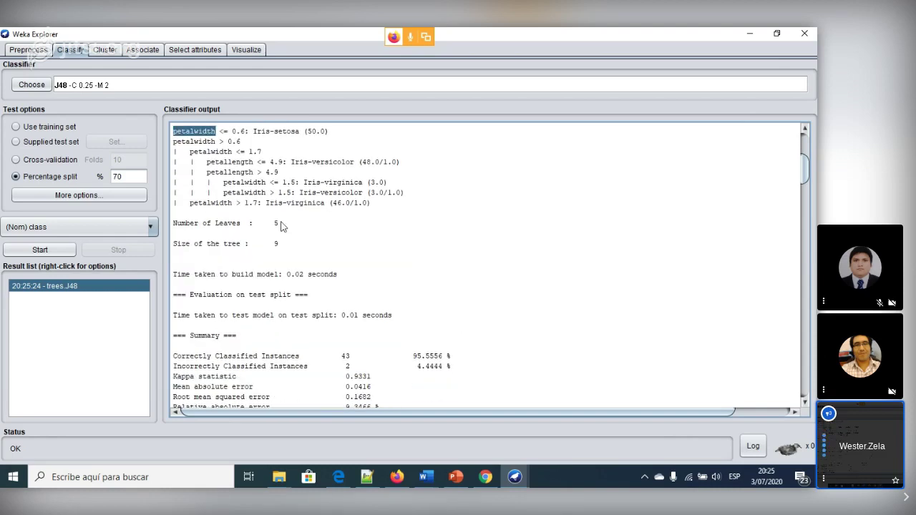
pyautogui.moveTo(293, 225); pyautogui.dragTo(245, 228)
pyautogui.click(246, 230)
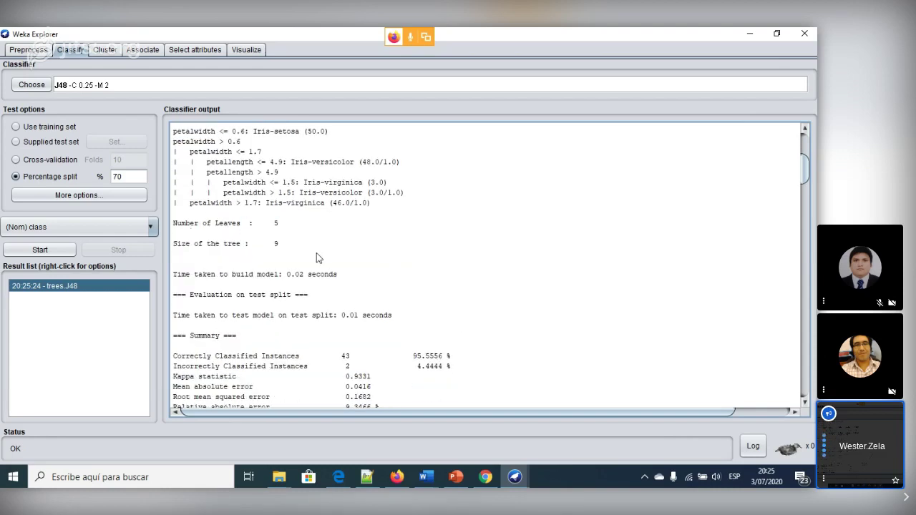
pyautogui.moveTo(306, 249); pyautogui.dragTo(170, 246)
pyautogui.click(546, 268)
# Step: Examine the evaluation summary on the test split, focusing on the correctly classified instances
pyautogui.scroll(-3, 548, 269)
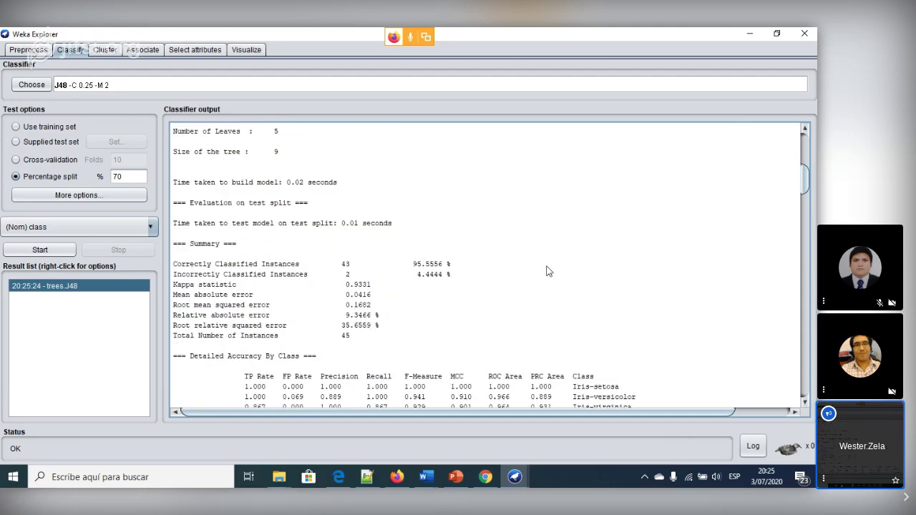
pyautogui.scroll(-3, 527, 283)
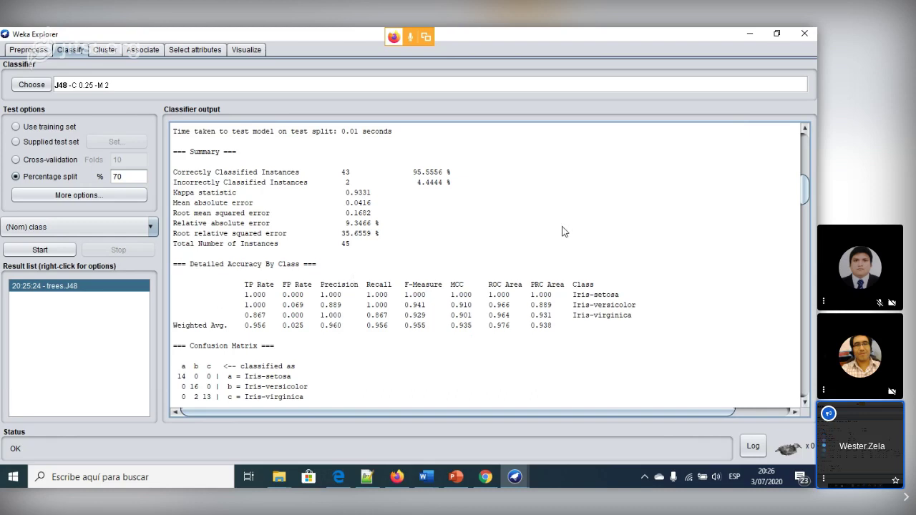
pyautogui.moveTo(177, 172); pyautogui.dragTo(447, 173)
pyautogui.click(528, 199)
pyautogui.moveTo(174, 172); pyautogui.dragTo(483, 178)
pyautogui.click(482, 178)
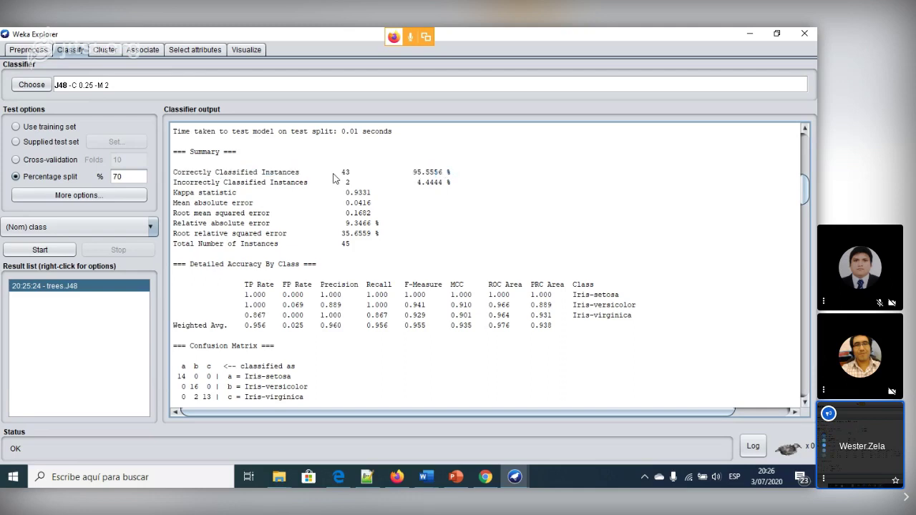